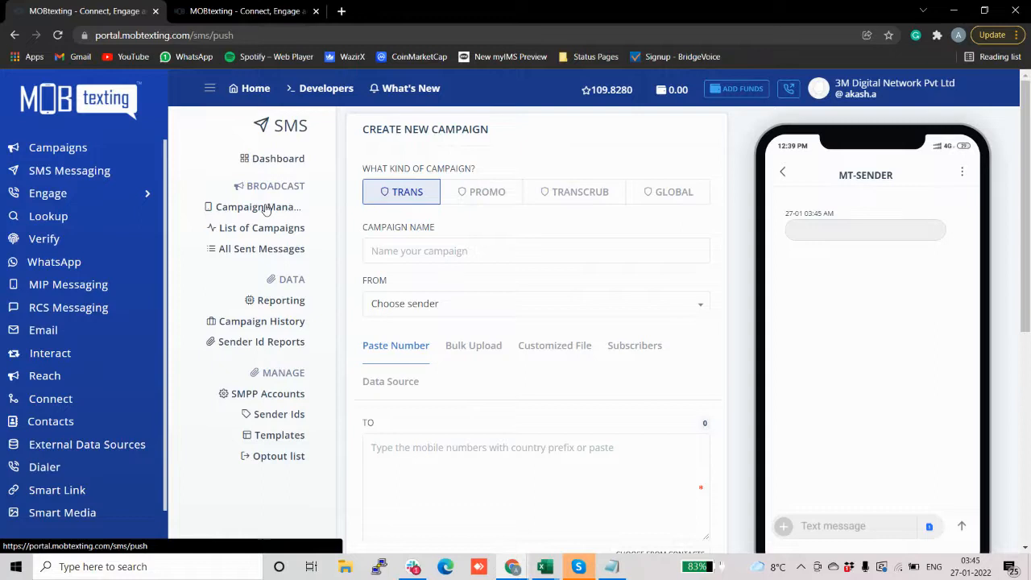
# Step: Name the new transactional campaign 'test'
pyautogui.click(401, 252)
pyautogui.write('test')
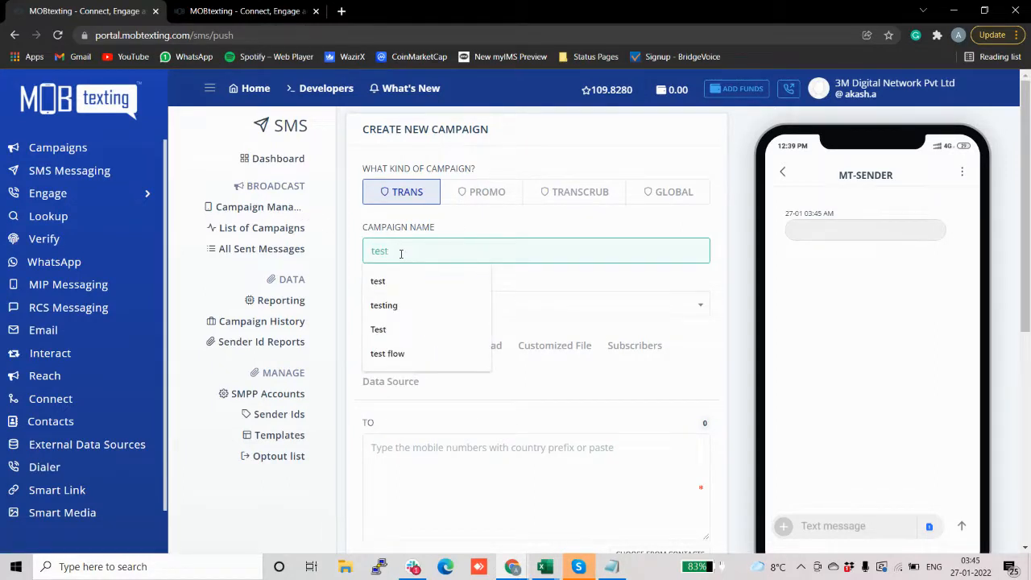
pyautogui.click(395, 283)
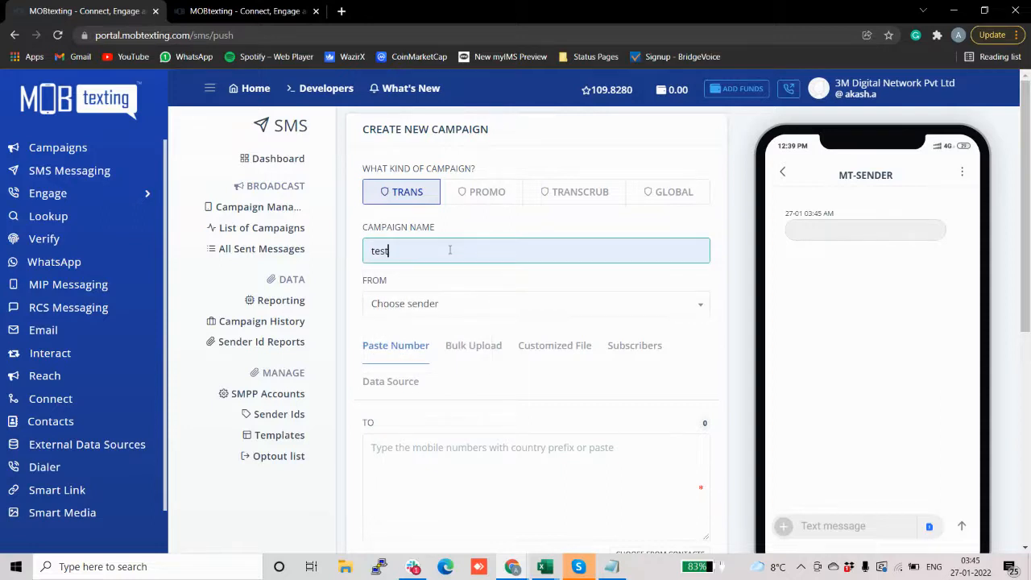
# Step: Set the campaign sender to MBVrfy by searching 'MB' in the sender list
pyautogui.scroll(-1, 450, 250)
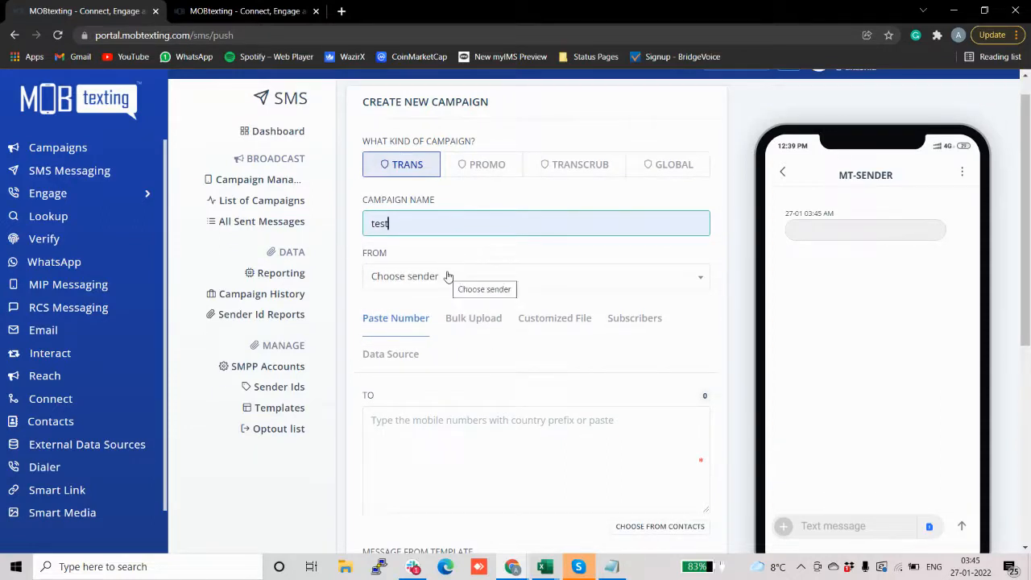
pyautogui.click(448, 276)
pyautogui.write('MB')
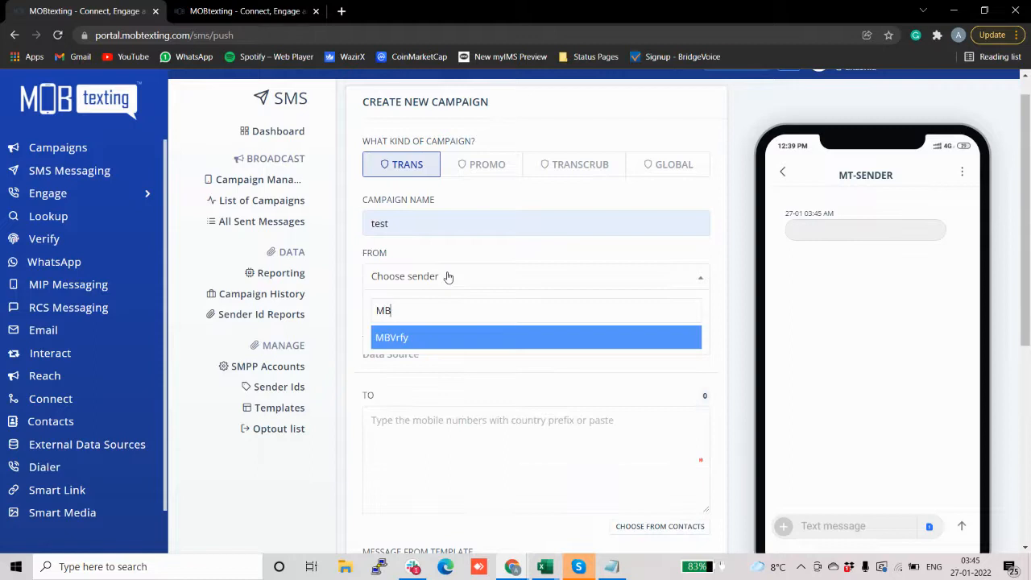
pyautogui.click(413, 338)
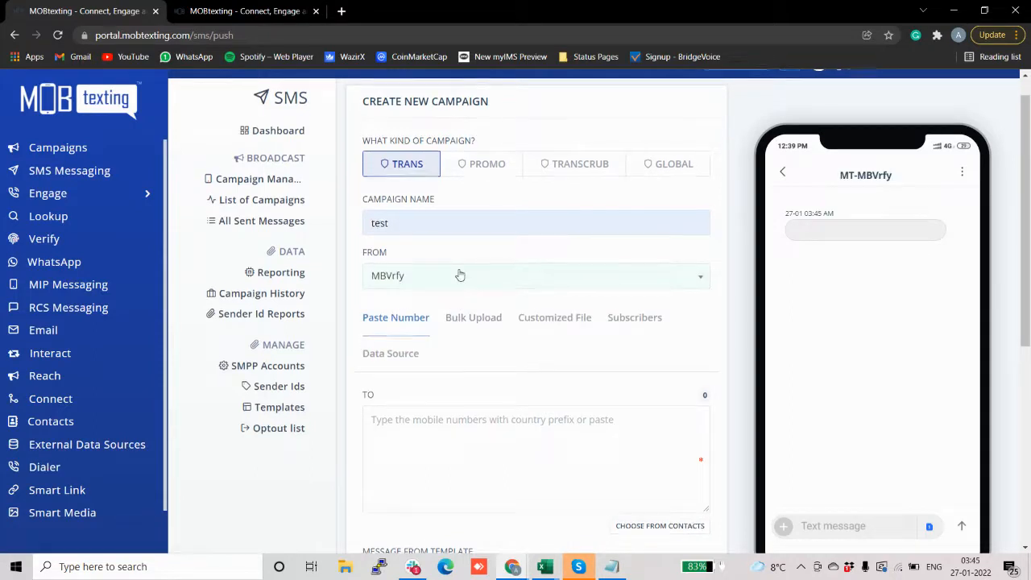
pyautogui.scroll(-2, 459, 274)
pyautogui.scroll(-1, 446, 303)
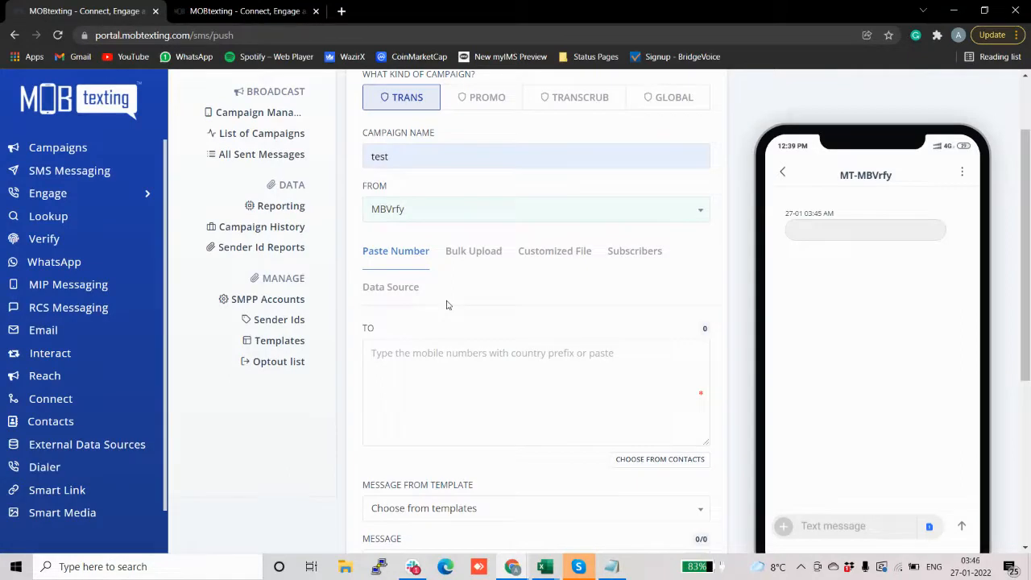
# Step: Enter two recipient mobile numbers in the TO box, then switch to Bulk Upload
pyautogui.click(424, 358)
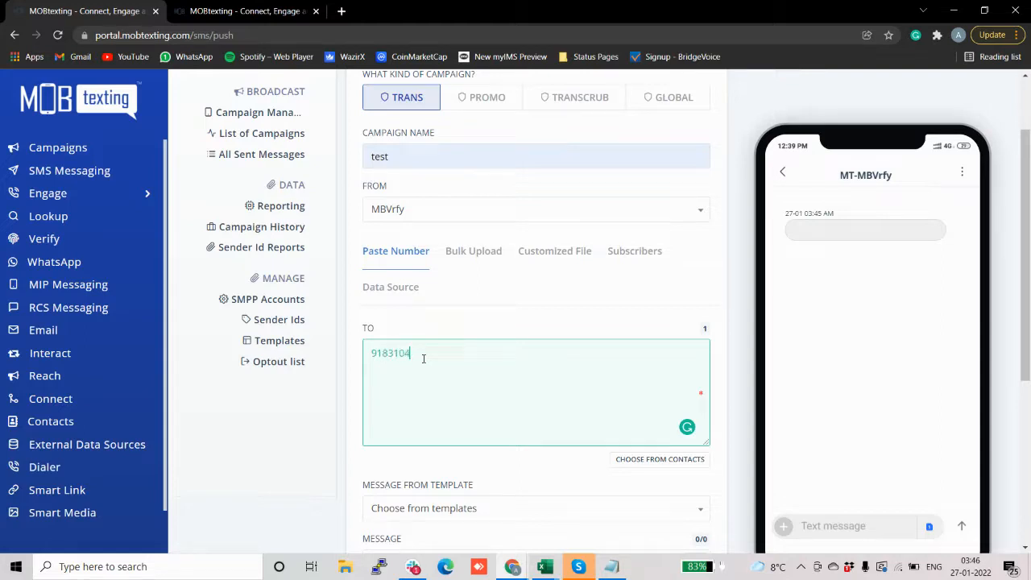
pyautogui.click(473, 251)
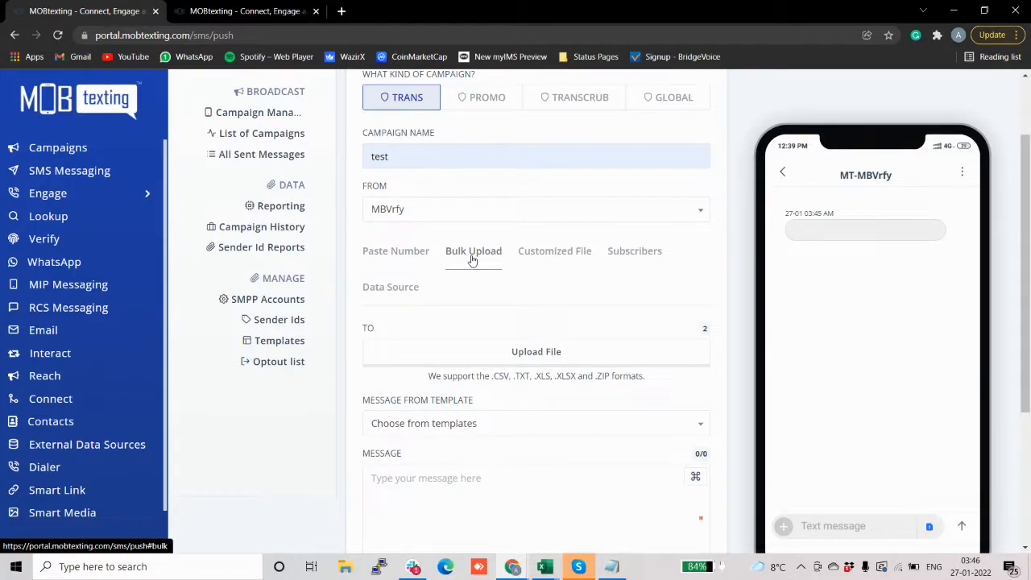
# Step: Cycle through Paste Number, Bulk Upload and Customized File recipient options, ending on Subscribers
pyautogui.click(415, 262)
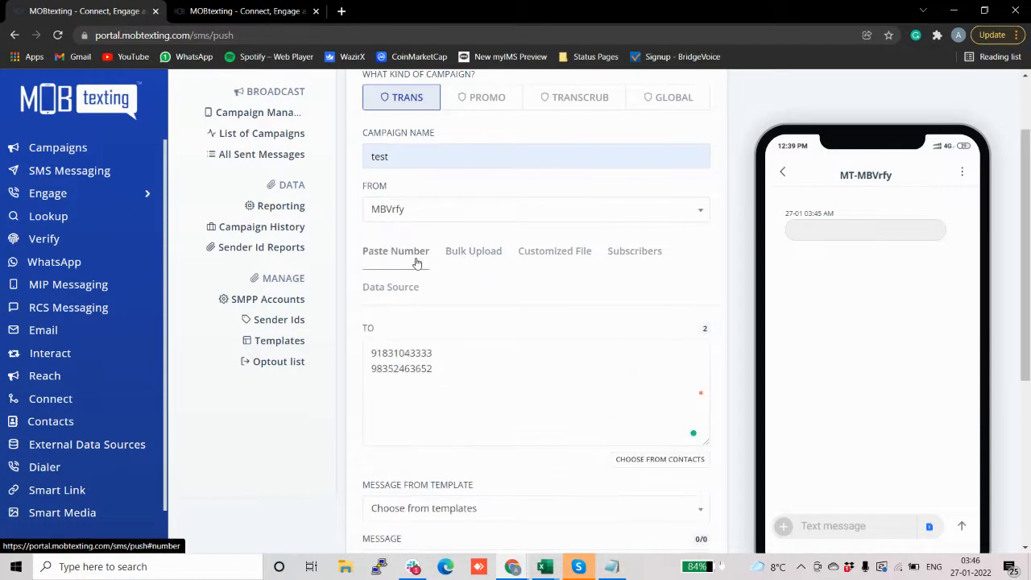
pyautogui.click(464, 267)
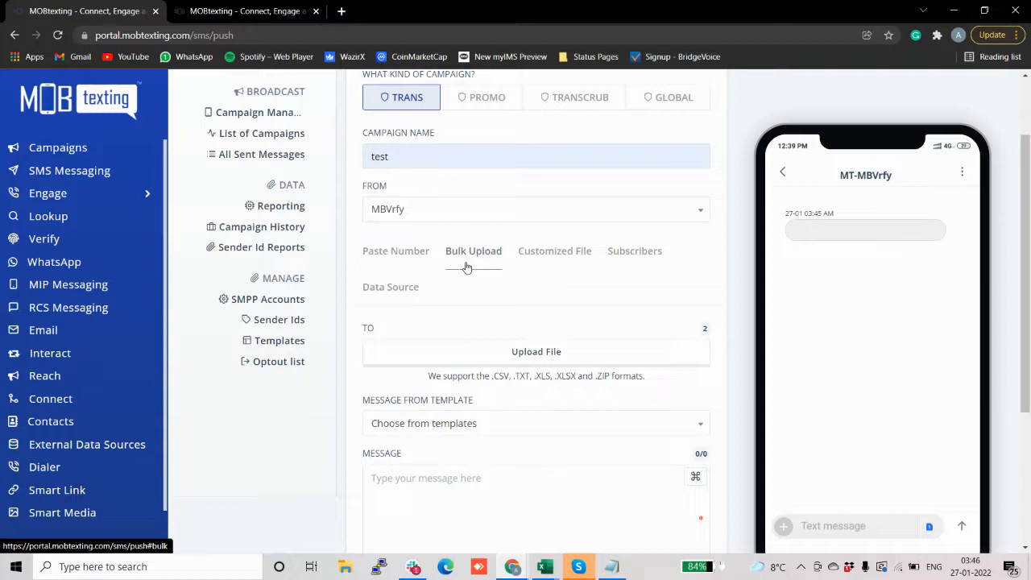
pyautogui.click(535, 261)
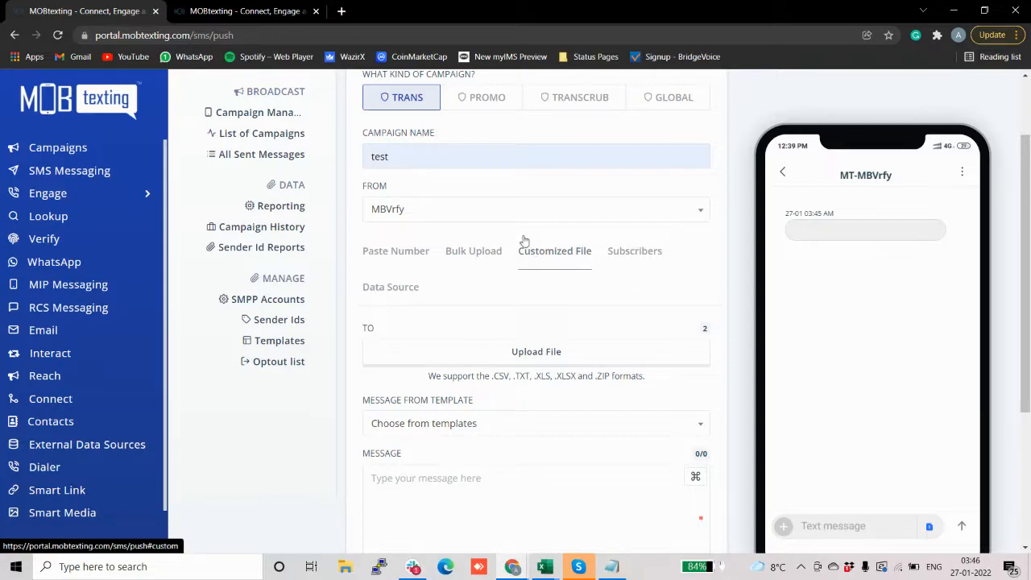
pyautogui.click(484, 257)
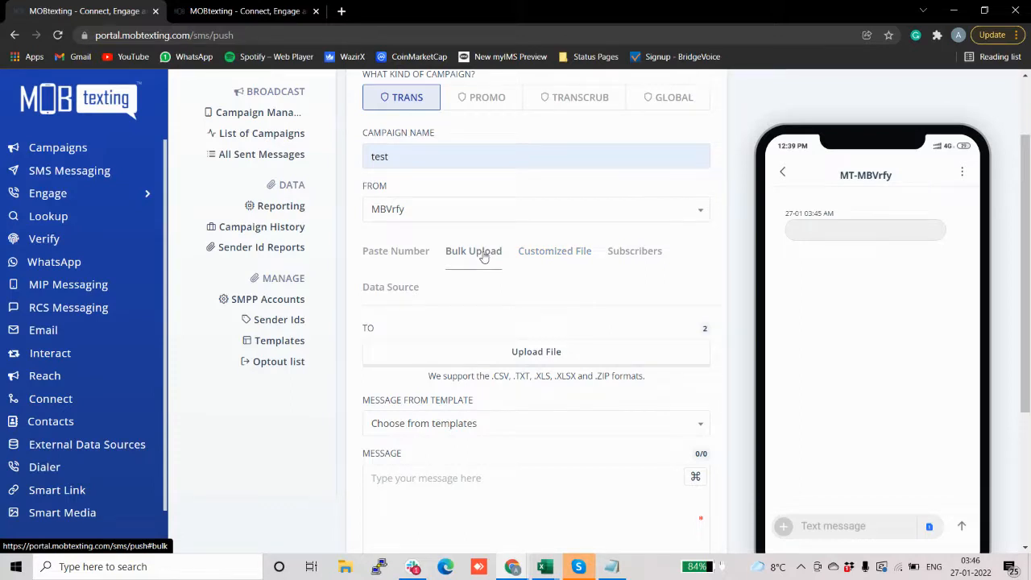
pyautogui.click(651, 260)
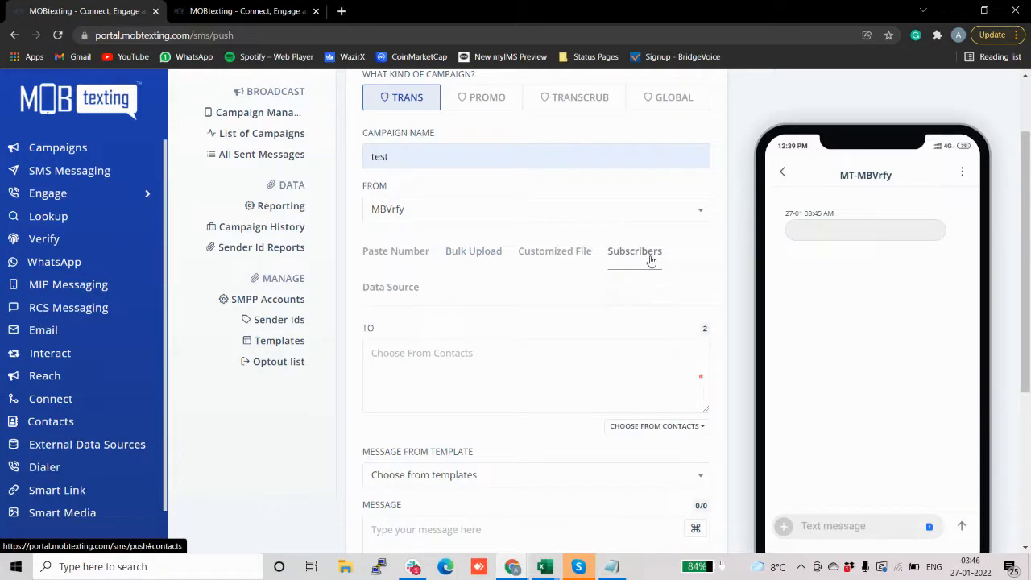
# Step: Pick the saved abc contact group as the campaign's recipients
pyautogui.scroll(-1, 554, 241)
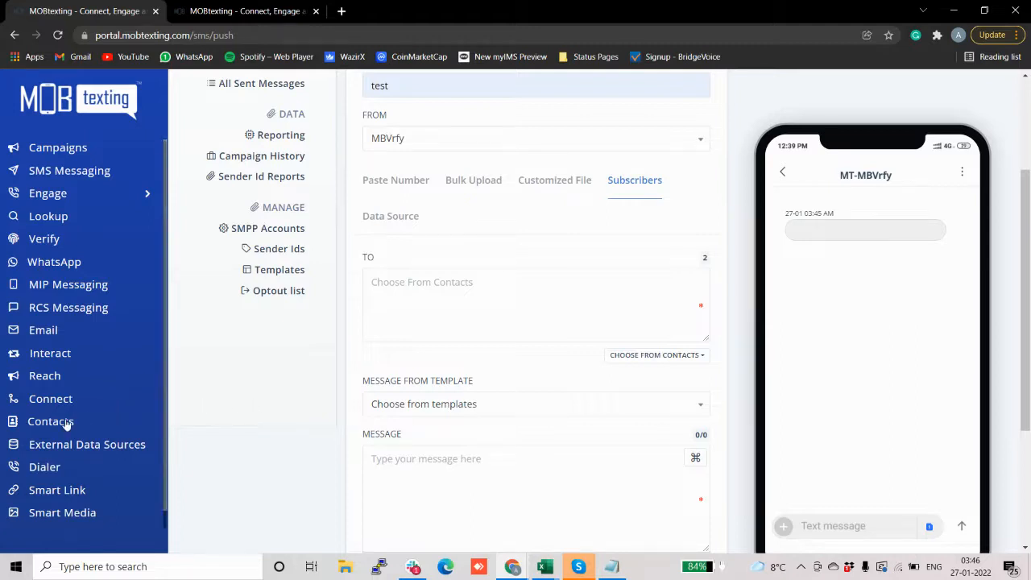
pyautogui.click(624, 357)
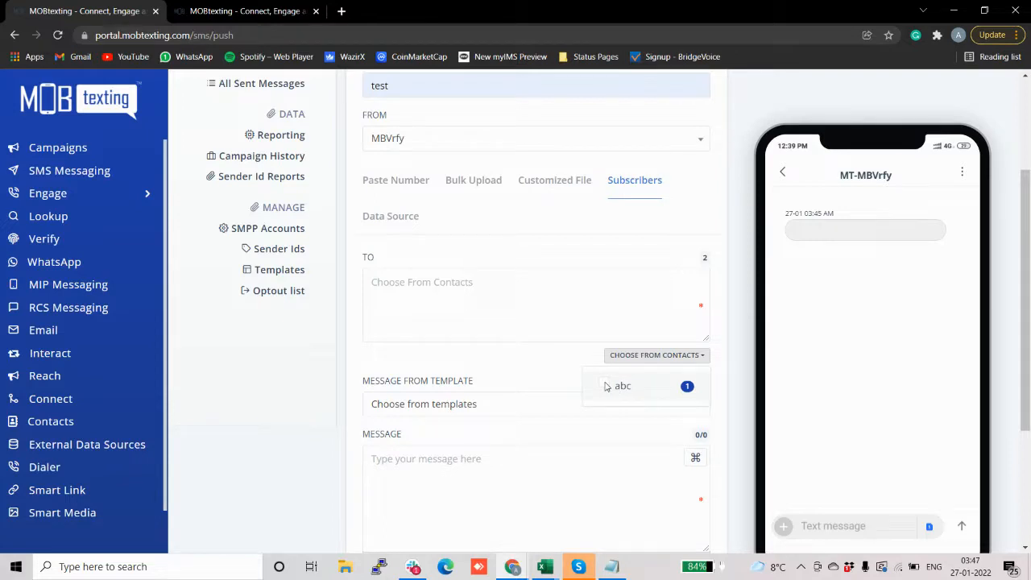
pyautogui.click(607, 387)
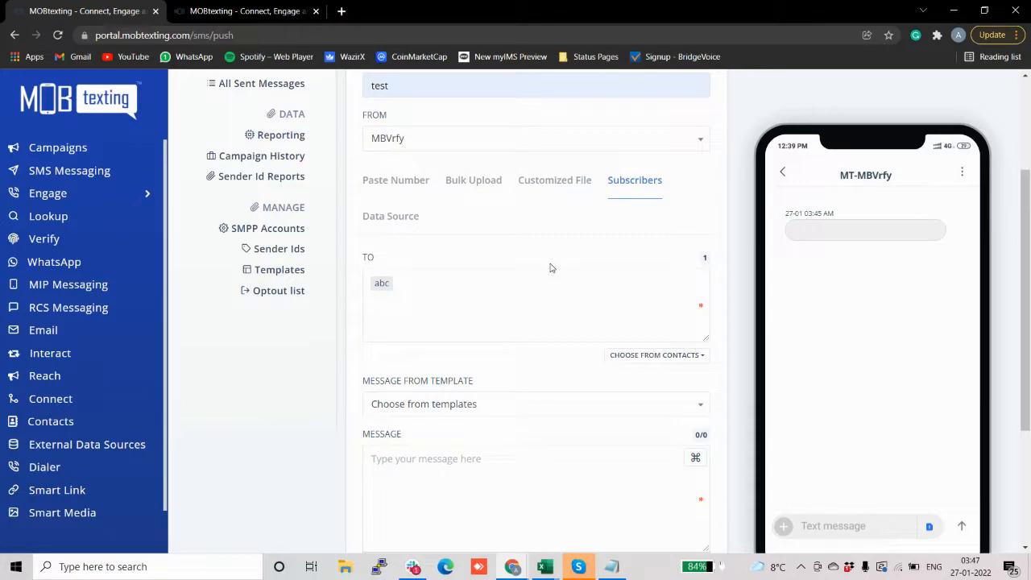
# Step: Show the Data Source recipient tiles for MySQL, PostgreSql and RedShift
pyautogui.click(372, 215)
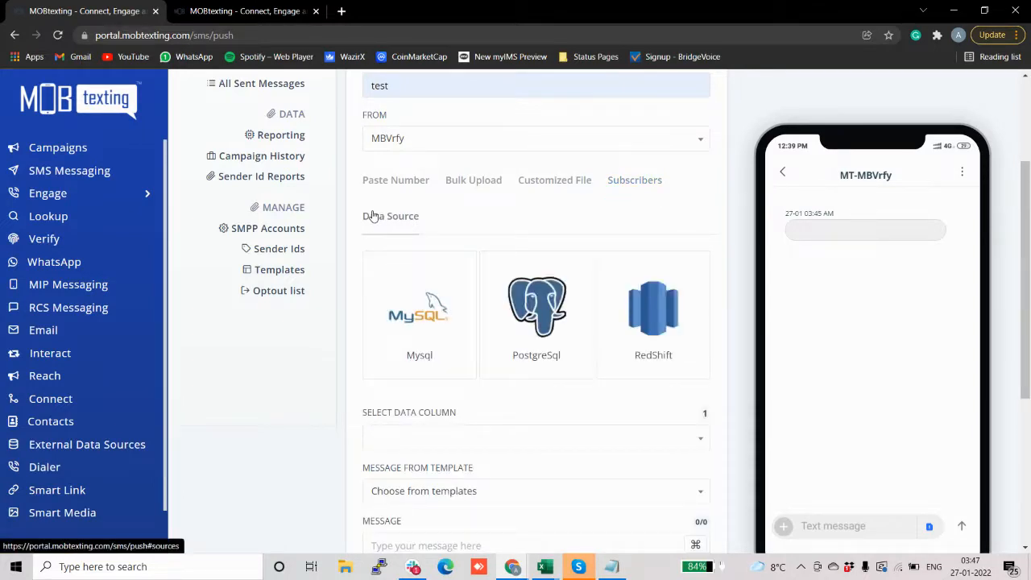
pyautogui.scroll(-1, 469, 204)
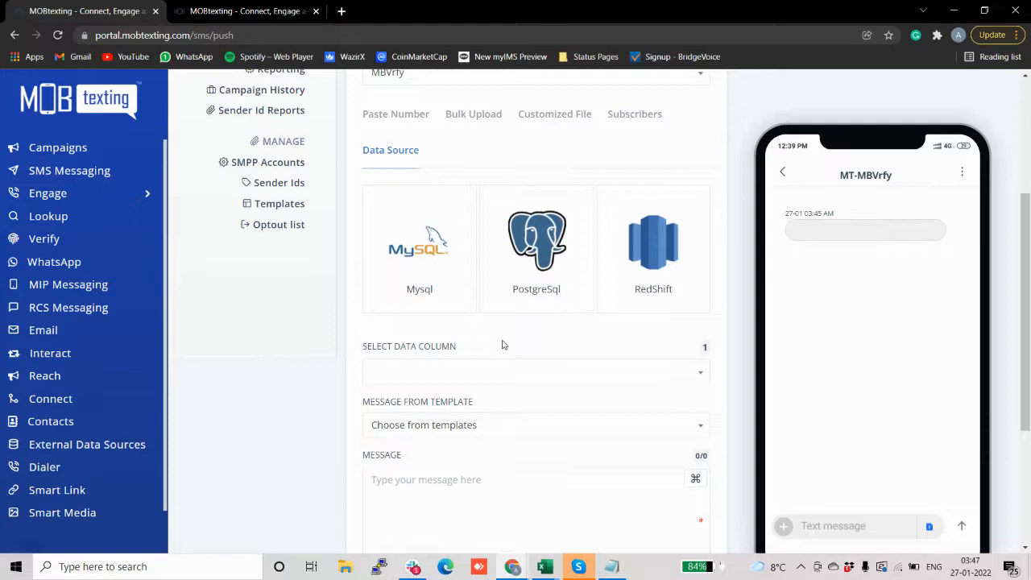
pyautogui.scroll(-1, 501, 343)
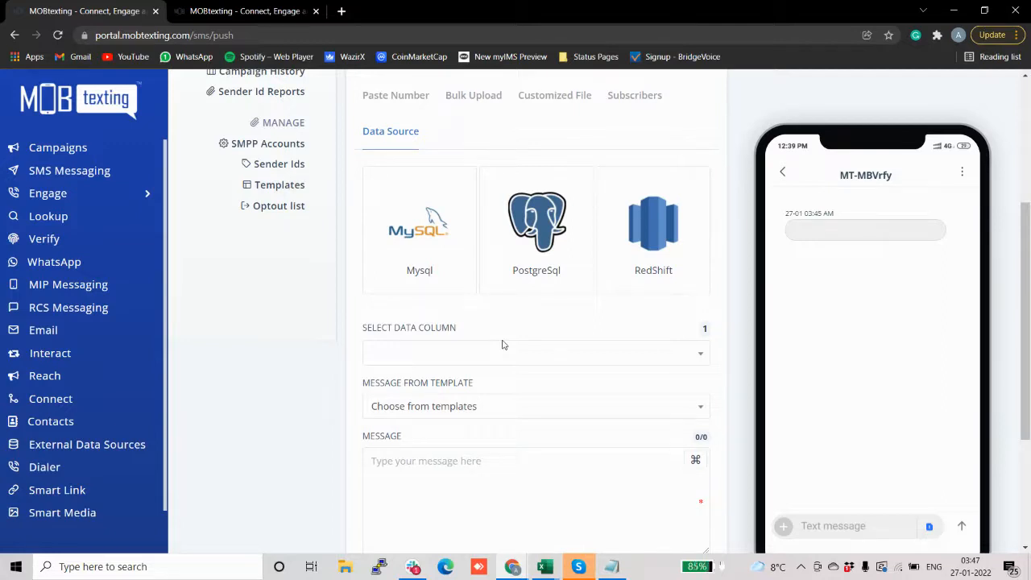
# Step: Open a new MySQL connection form, close it, and return to Paste Number
pyautogui.click(418, 233)
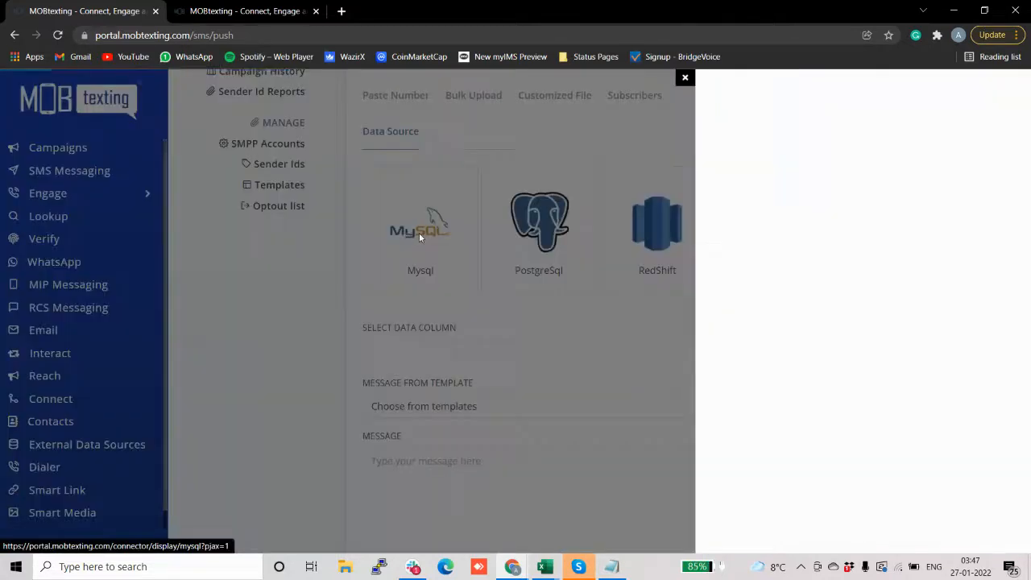
pyautogui.click(857, 251)
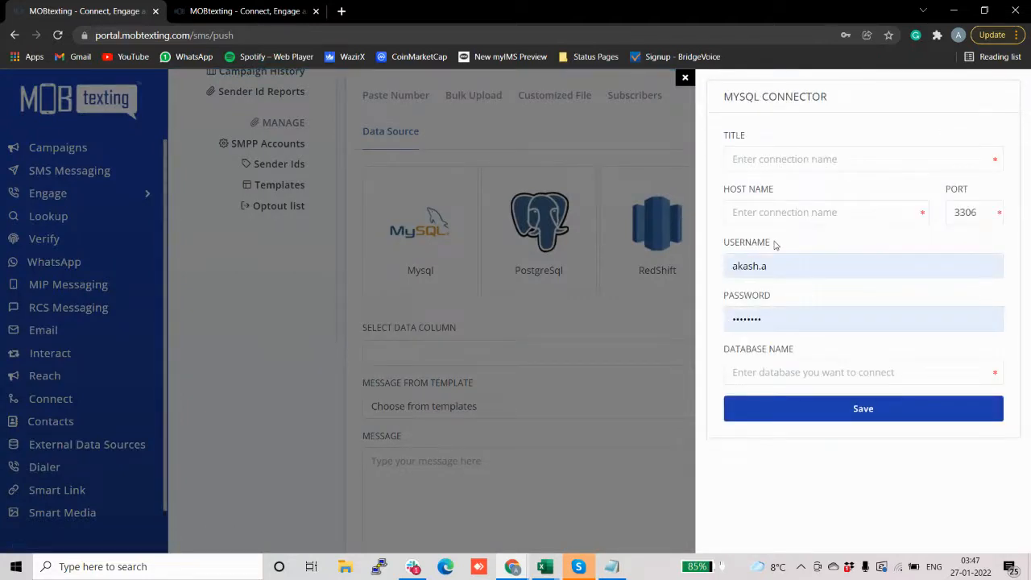
pyautogui.click(684, 81)
pyautogui.click(395, 95)
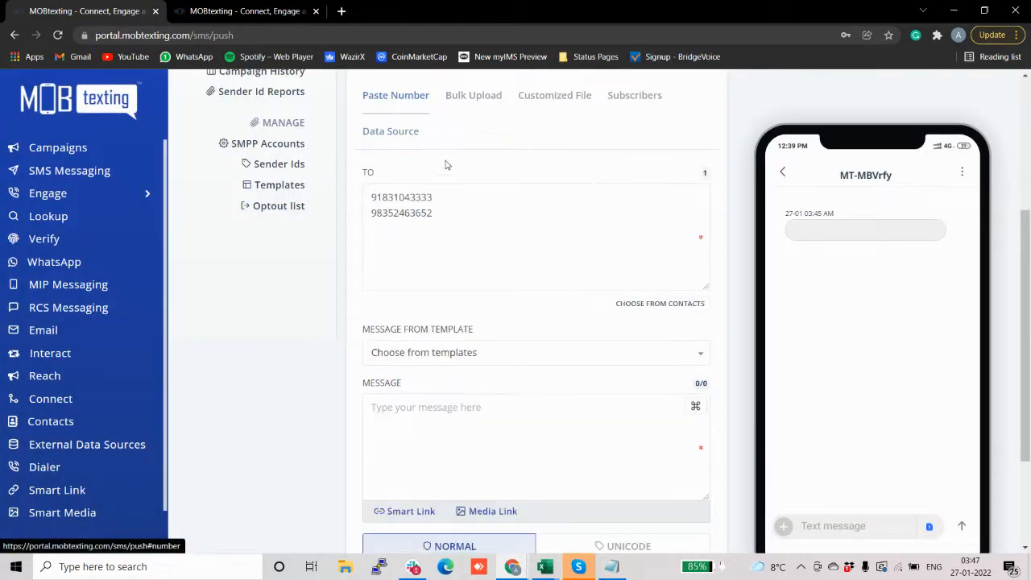
# Step: Select the OTP-MOBtxt|MBVrfy message template by searching 'otp'
pyautogui.scroll(-2, 475, 189)
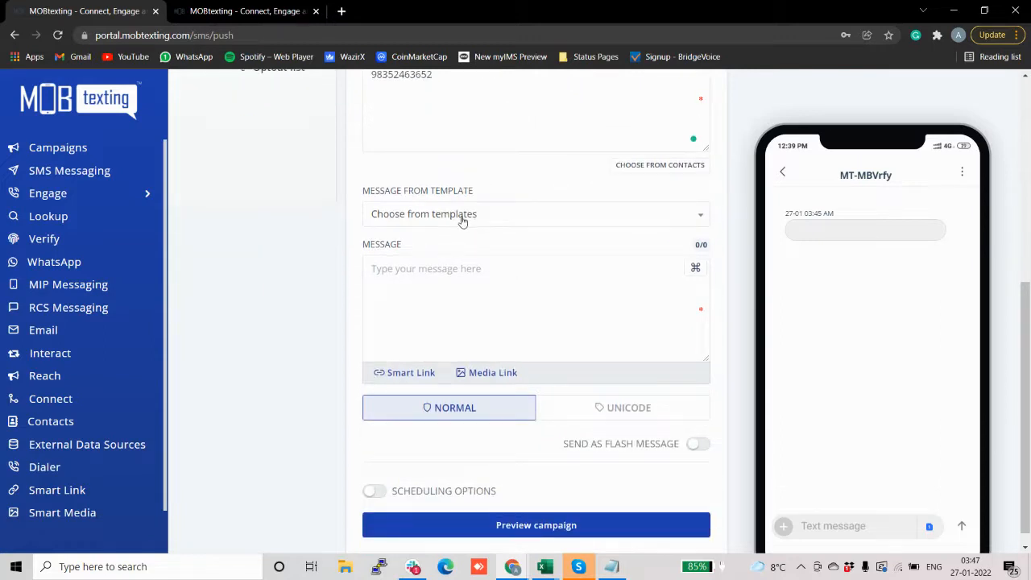
pyautogui.click(462, 222)
pyautogui.write('otp')
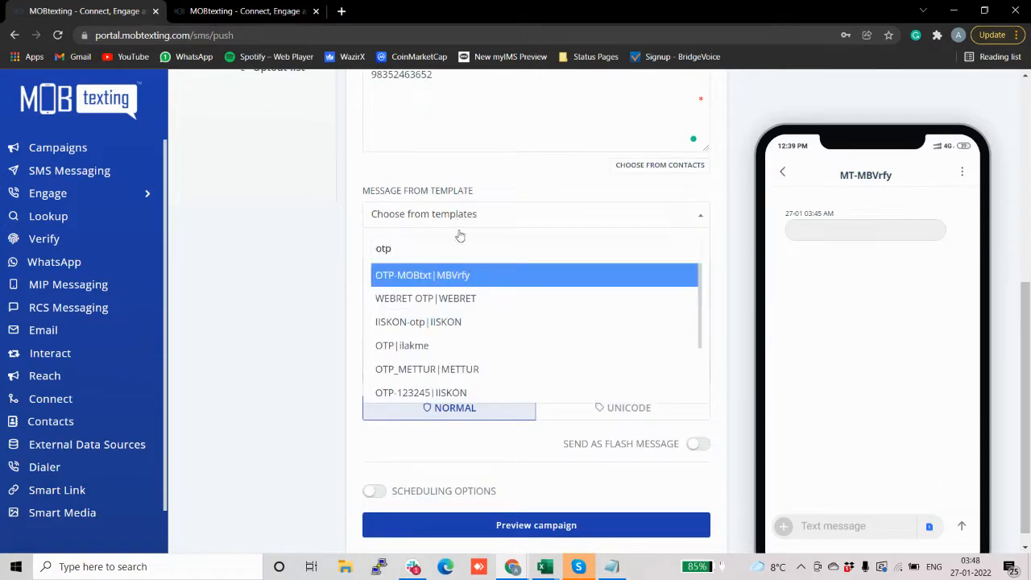
pyautogui.press('Return')
# Step: Replace both recipient numbers in the TO field with a single new mobile number
pyautogui.scroll(2, 463, 224)
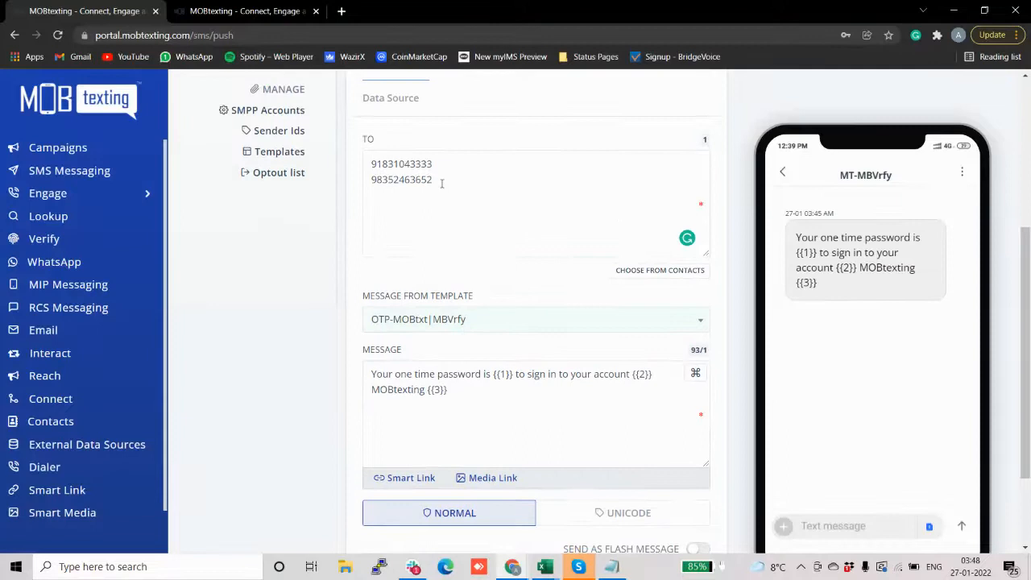
pyautogui.moveTo(439, 182); pyautogui.dragTo(369, 159)
pyautogui.write('91834')
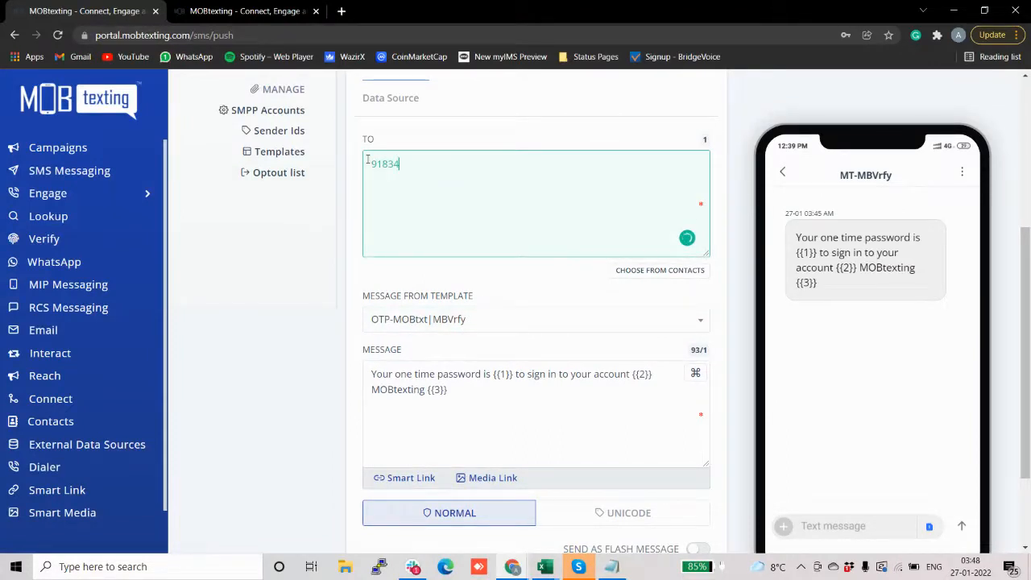
pyautogui.press('BackSpace')
pyautogui.press('BackSpace')
pyautogui.press('BackSpace')
pyautogui.scroll(-2, 599, 248)
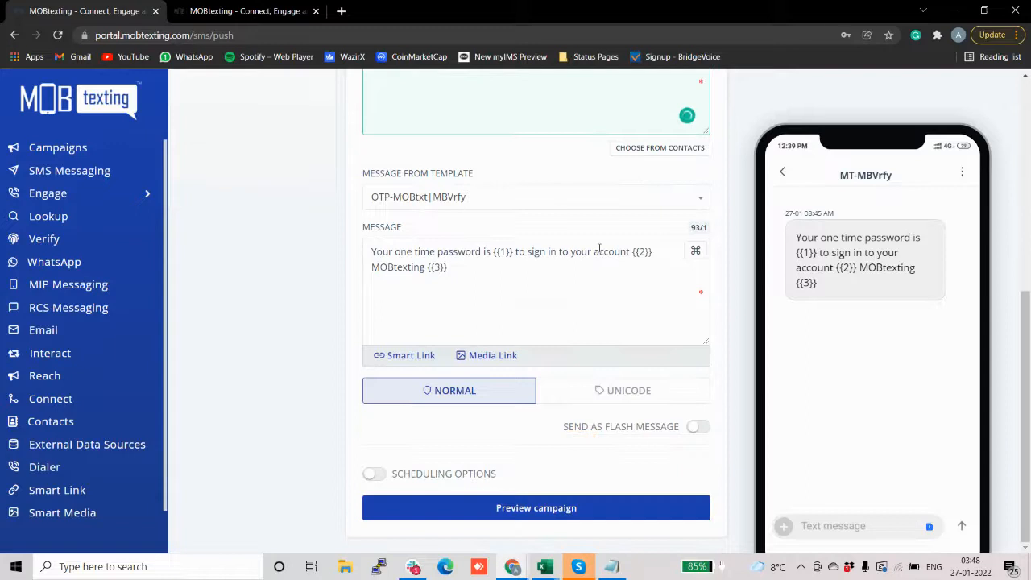
# Step: Replace the OTP message placeholders {{1}}, {{2}}, {{3}} with 1234, trans and xyz
pyautogui.click(512, 252)
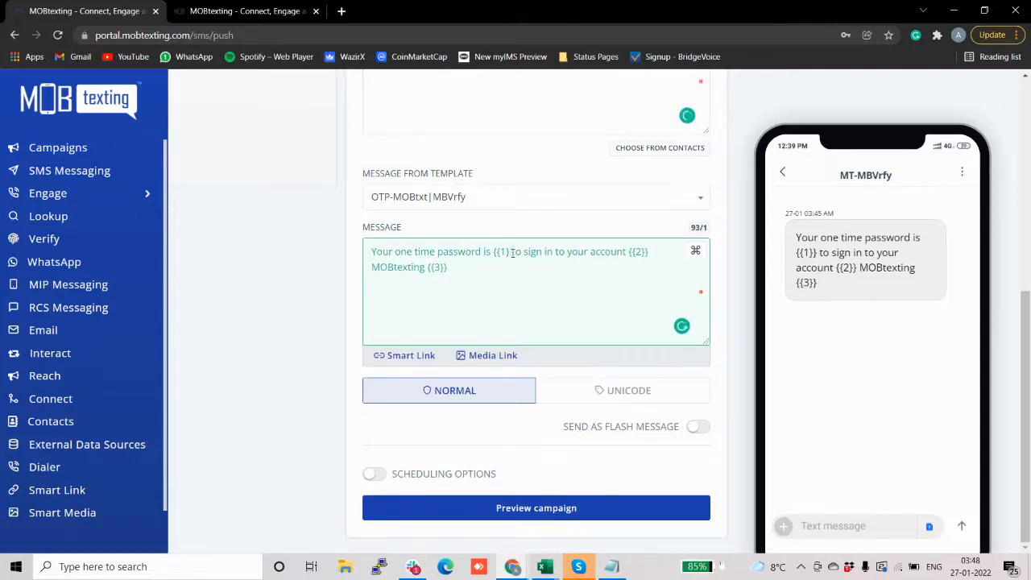
pyautogui.press('BackSpace')
pyautogui.press('BackSpace')
pyautogui.press('BackSpace')
pyautogui.press('BackSpace')
pyautogui.press('BackSpace')
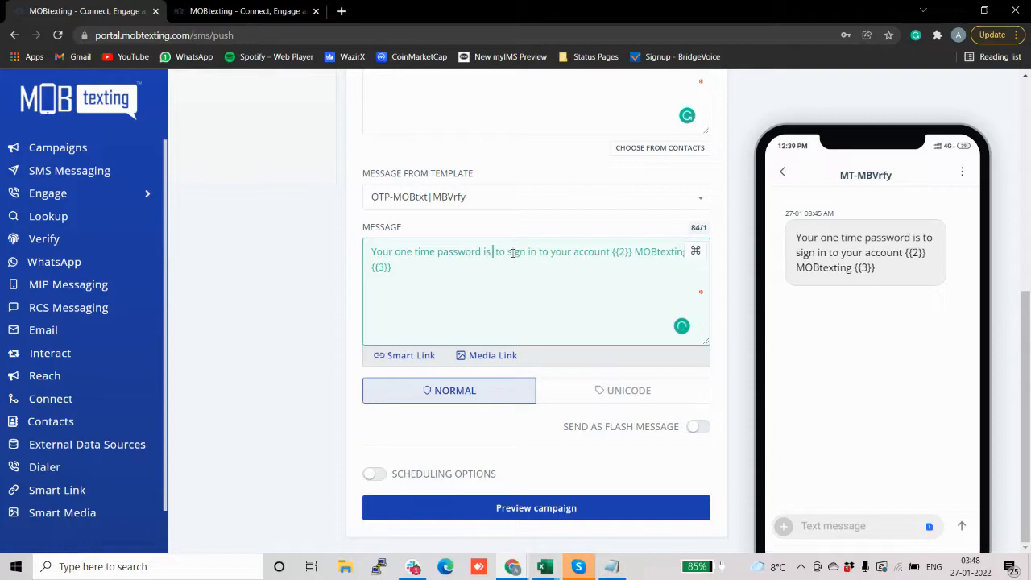
pyautogui.write('1234')
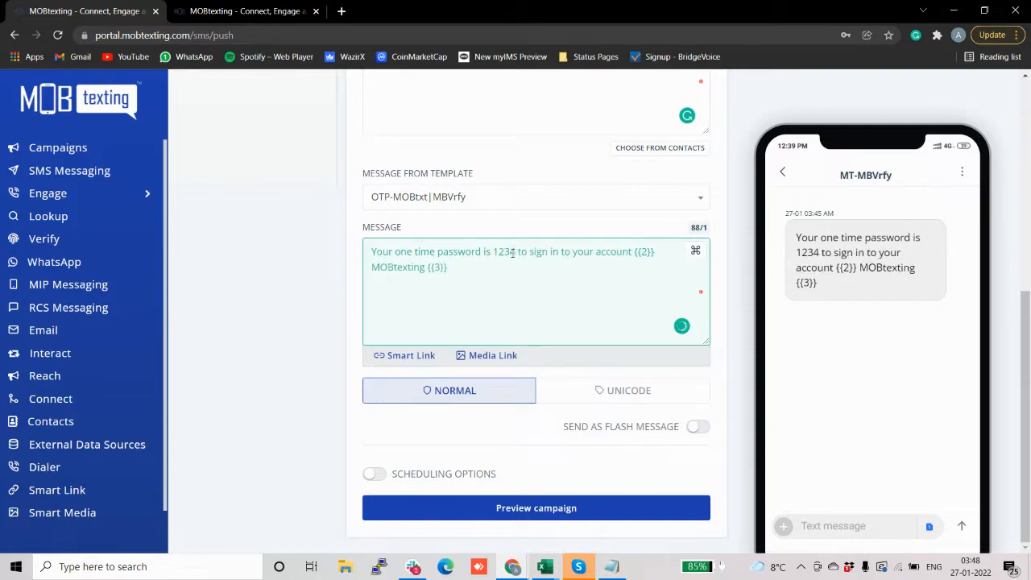
pyautogui.click(654, 252)
pyautogui.press('BackSpace')
pyautogui.press('BackSpace')
pyautogui.press('BackSpace')
pyautogui.press('BackSpace')
pyautogui.press('BackSpace')
pyautogui.write('tra')
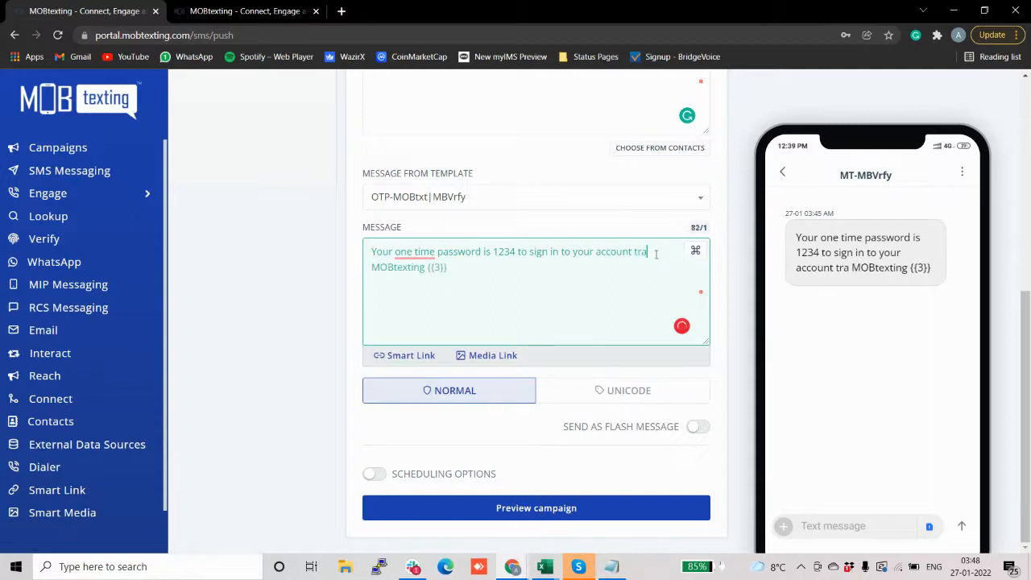
pyautogui.write('ns')
pyautogui.click(459, 271)
pyautogui.press('BackSpace')
pyautogui.press('BackSpace')
pyautogui.press('BackSpace')
pyautogui.press('BackSpace')
pyautogui.press('BackSpace')
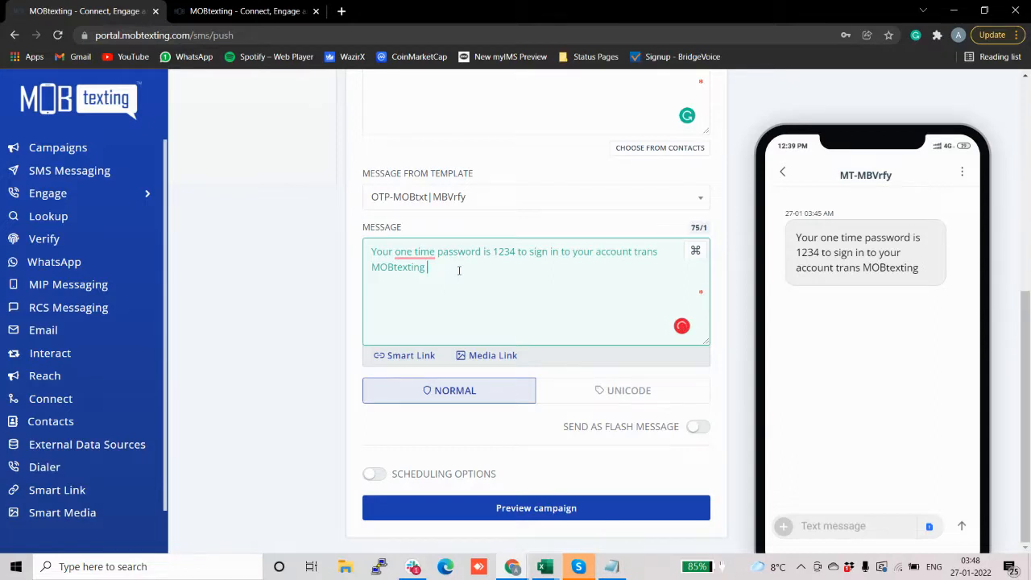
pyautogui.write('xyz')
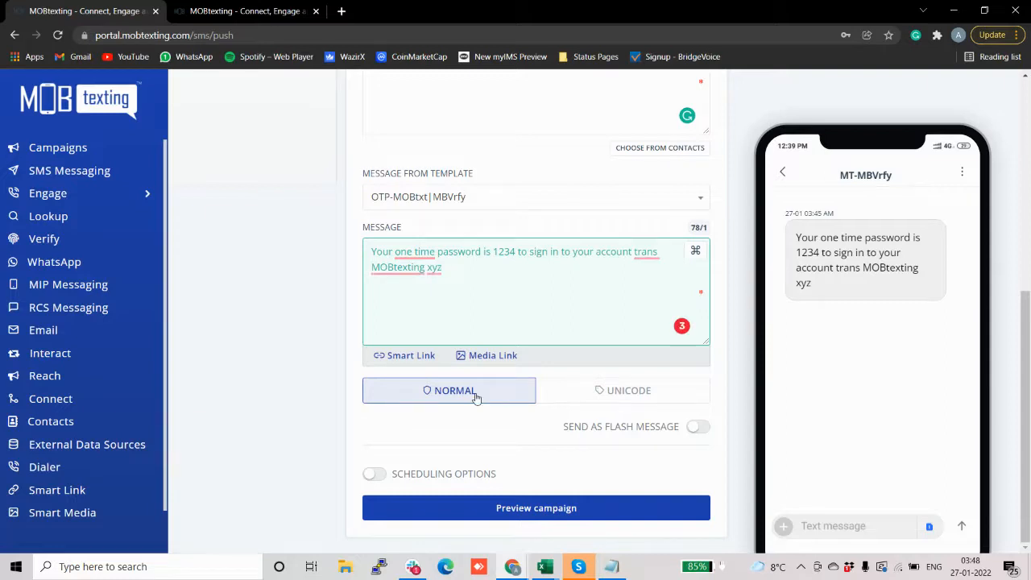
# Step: Toggle the message between Unicode and Normal encoding to compare SMS counts, ending on Normal
pyautogui.click(582, 394)
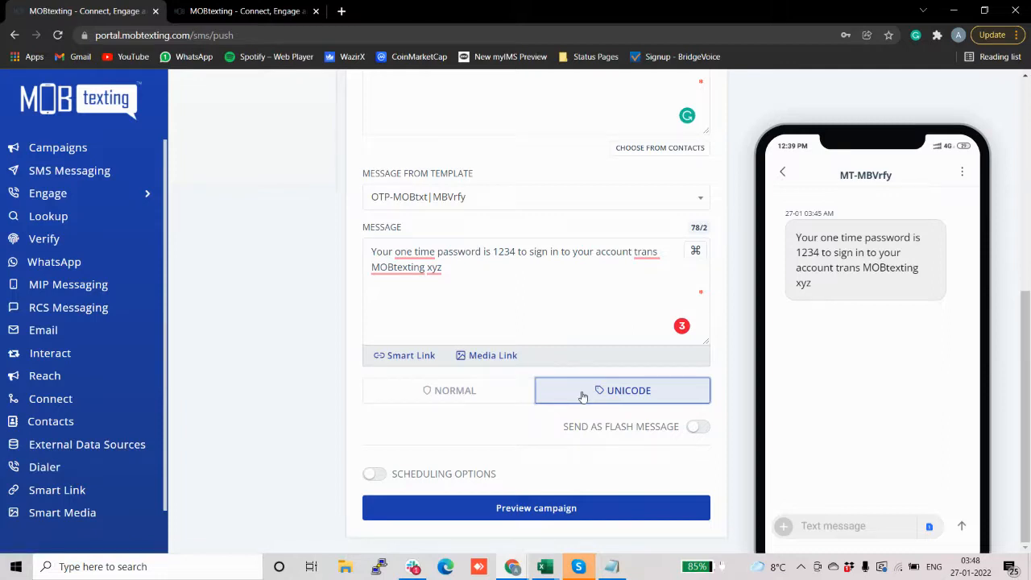
pyautogui.click(479, 394)
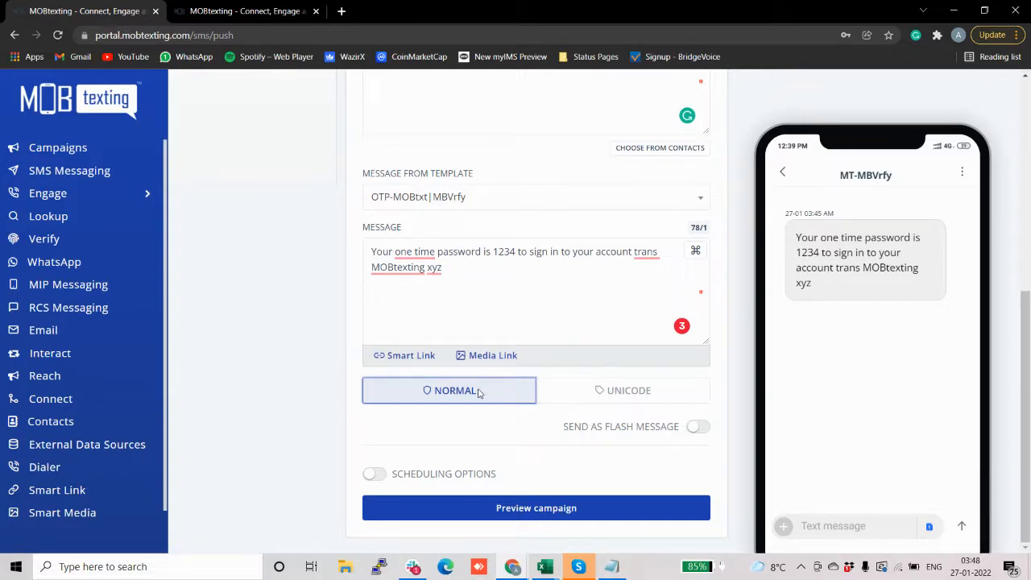
pyautogui.rightClick(548, 390)
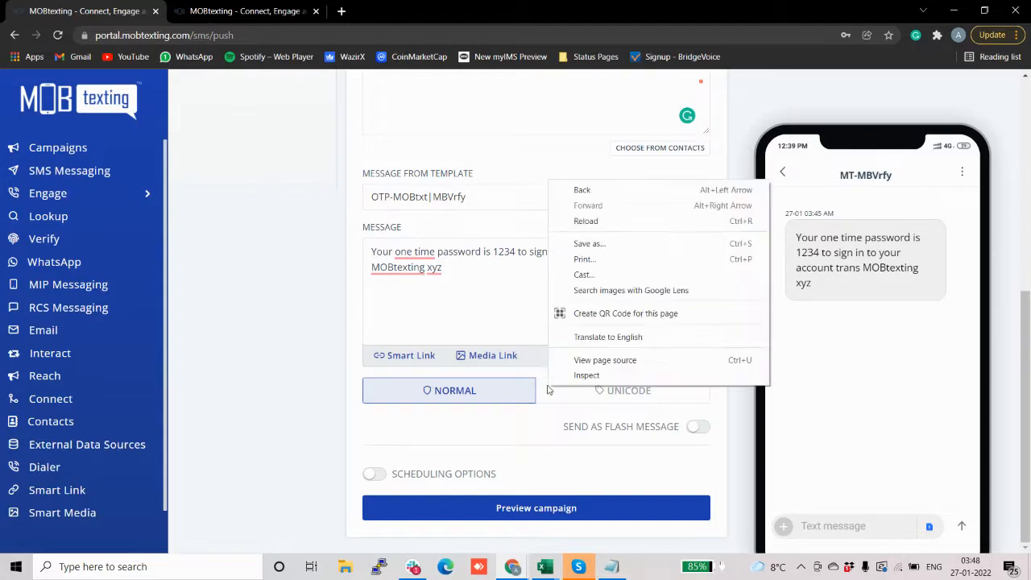
pyautogui.click(548, 389)
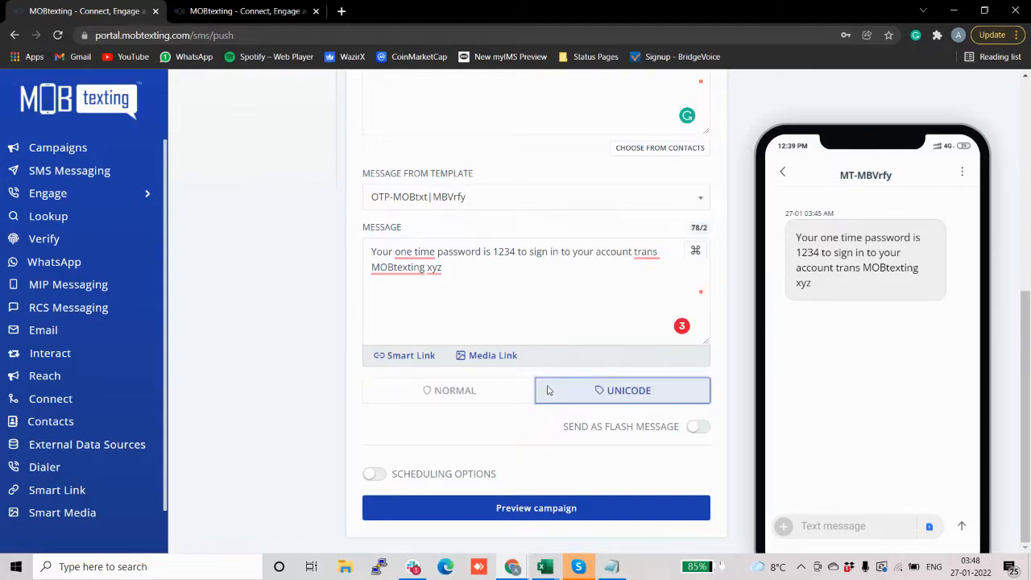
pyautogui.click(493, 398)
# Step: Keep Normal encoding and turn Send as Flash Message on, then off again
pyautogui.click(477, 392)
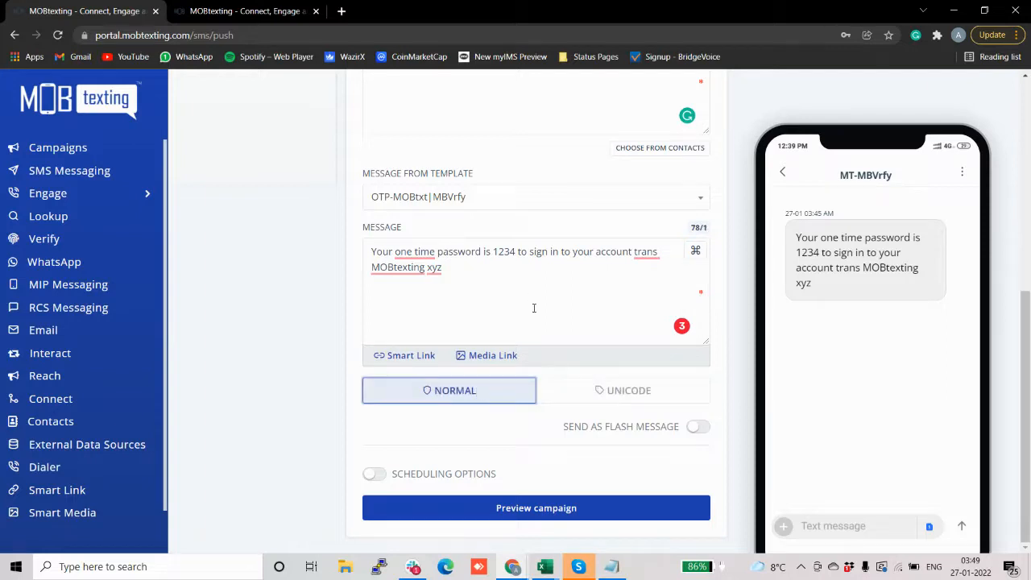
pyautogui.click(696, 433)
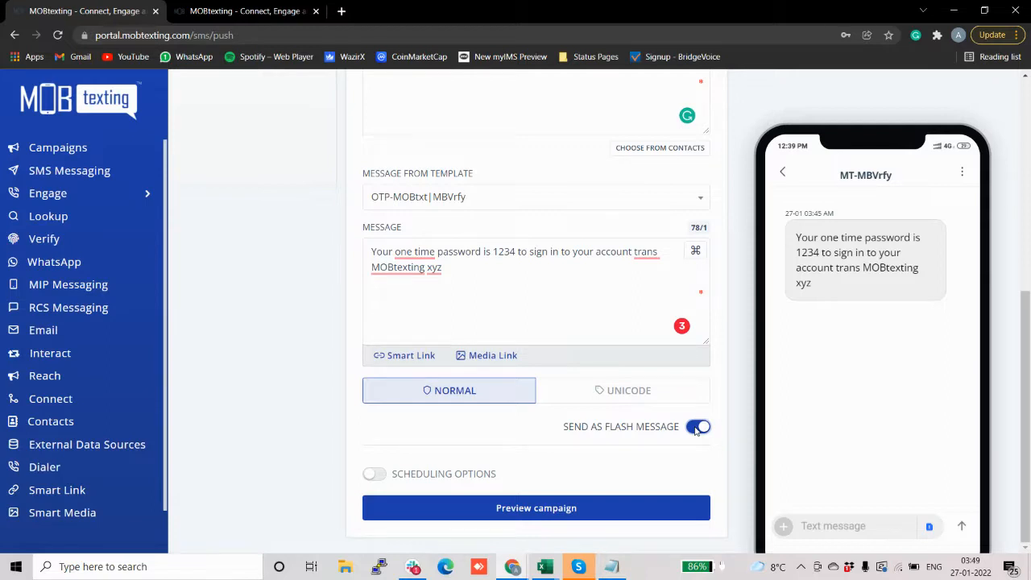
pyautogui.click(696, 429)
# Step: Schedule the campaign for Thursday, Jan 27th, 2022 at 3:50 AM, with batch scheduling on
pyautogui.click(374, 474)
pyautogui.scroll(-1, 475, 332)
pyautogui.scroll(-2, 475, 332)
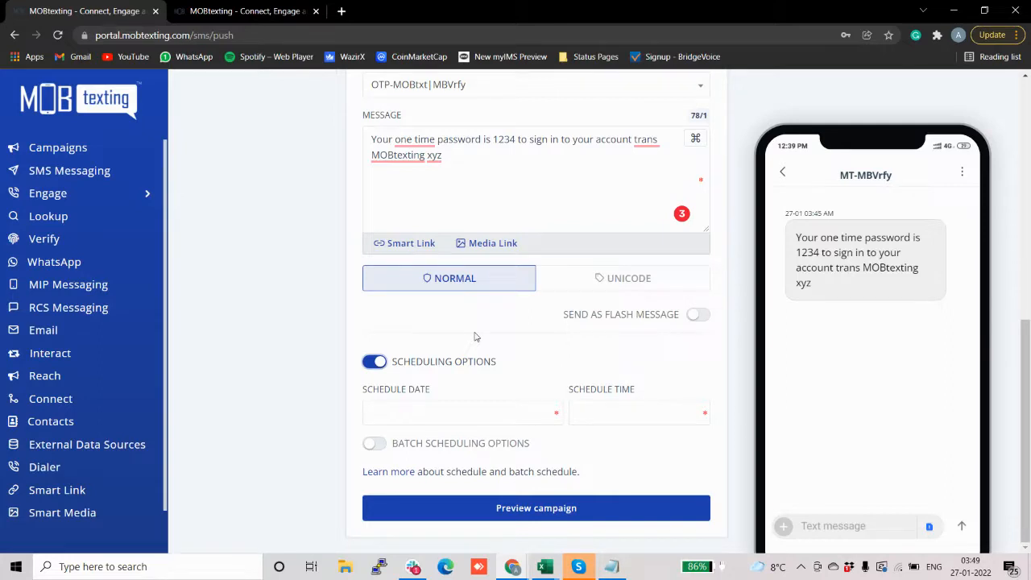
pyautogui.click(427, 412)
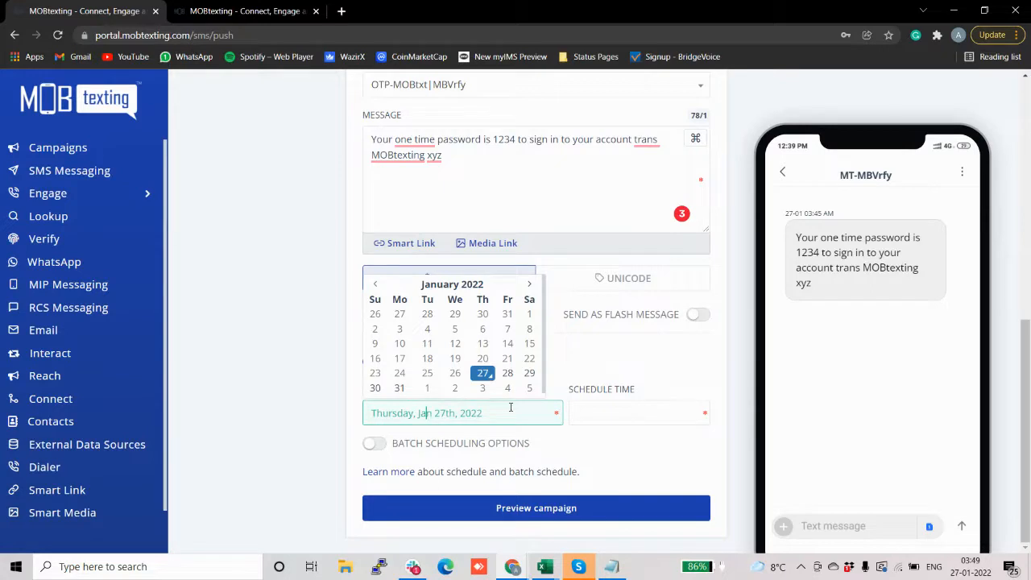
pyautogui.click(638, 423)
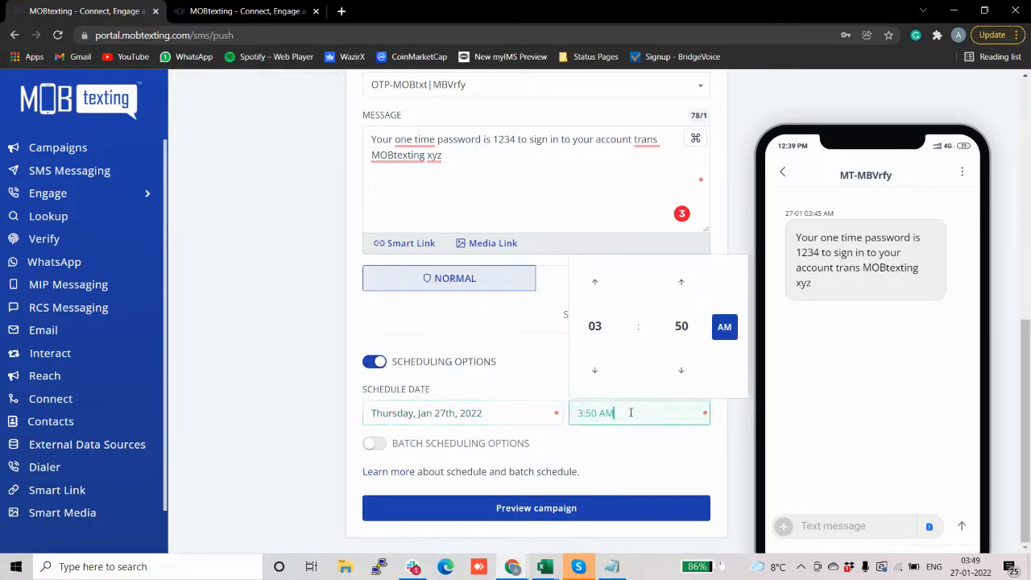
pyautogui.click(471, 389)
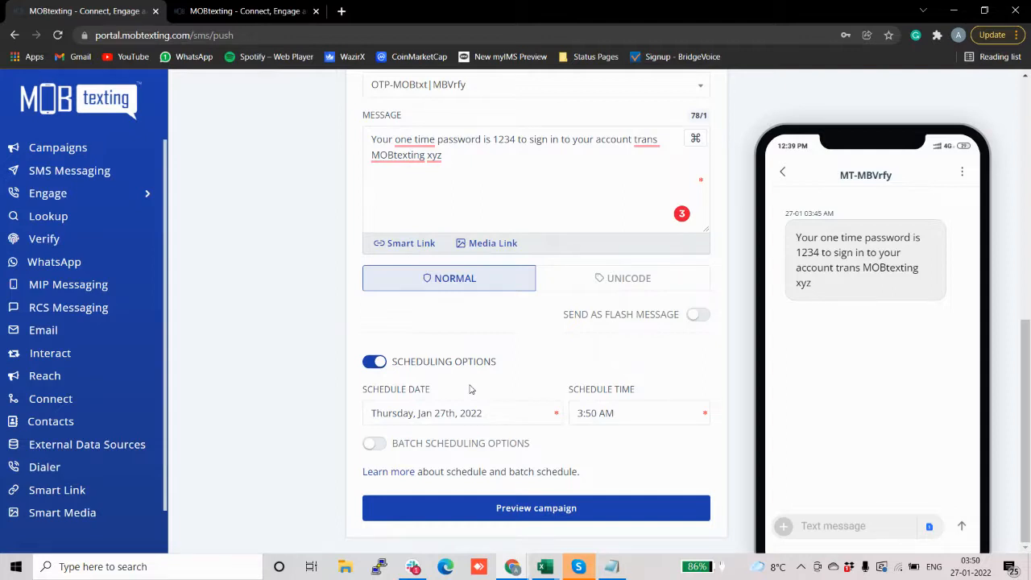
pyautogui.click(374, 444)
pyautogui.scroll(-1, 489, 338)
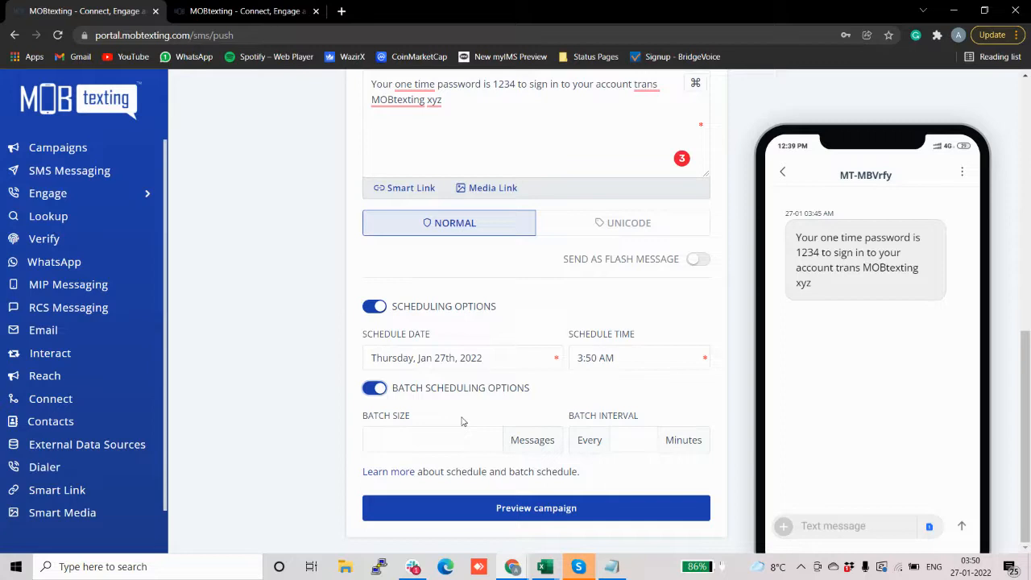
# Step: Enter batch size 1000000 and interval 60 minutes, then switch scheduling off
pyautogui.click(439, 439)
pyautogui.write('10000')
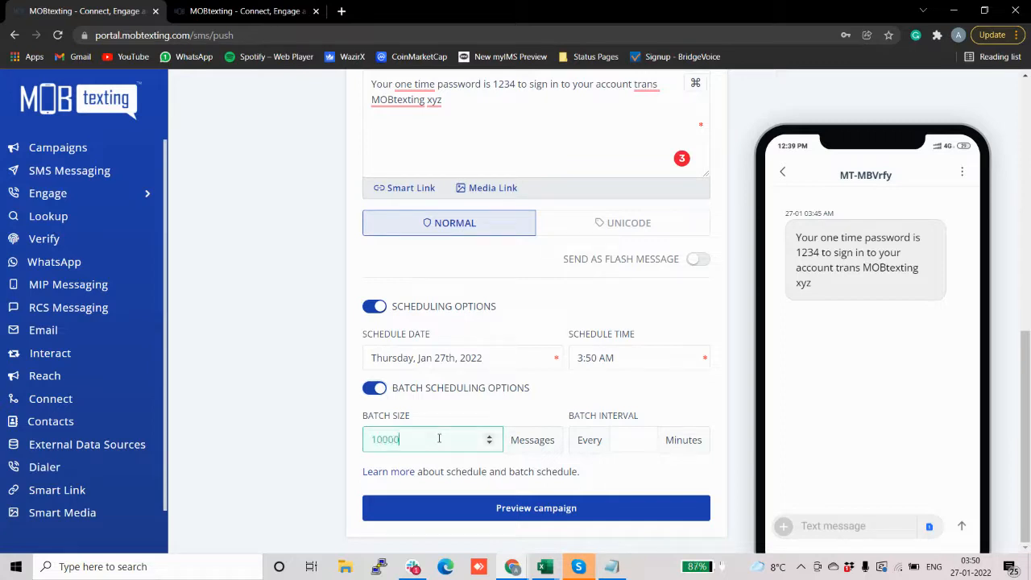
pyautogui.click(642, 441)
pyautogui.write('10')
pyautogui.click(404, 441)
pyautogui.write('00')
pyautogui.doubleClick(633, 438)
pyautogui.press('BackSpace')
pyautogui.write('60')
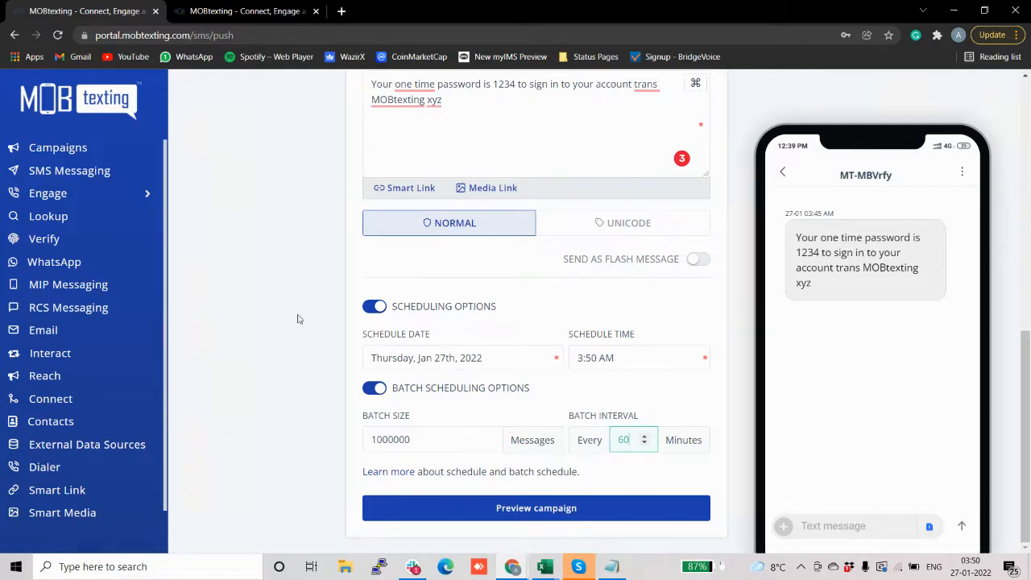
pyautogui.click(376, 308)
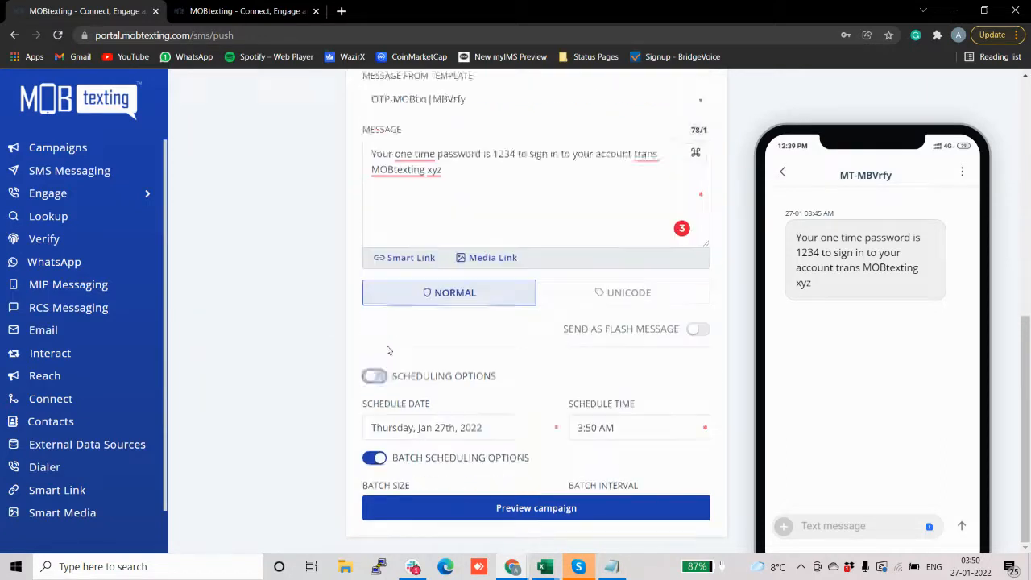
# Step: Preview and send the OTP campaign, then acknowledge the alert that 1 number was accepted
pyautogui.click(420, 503)
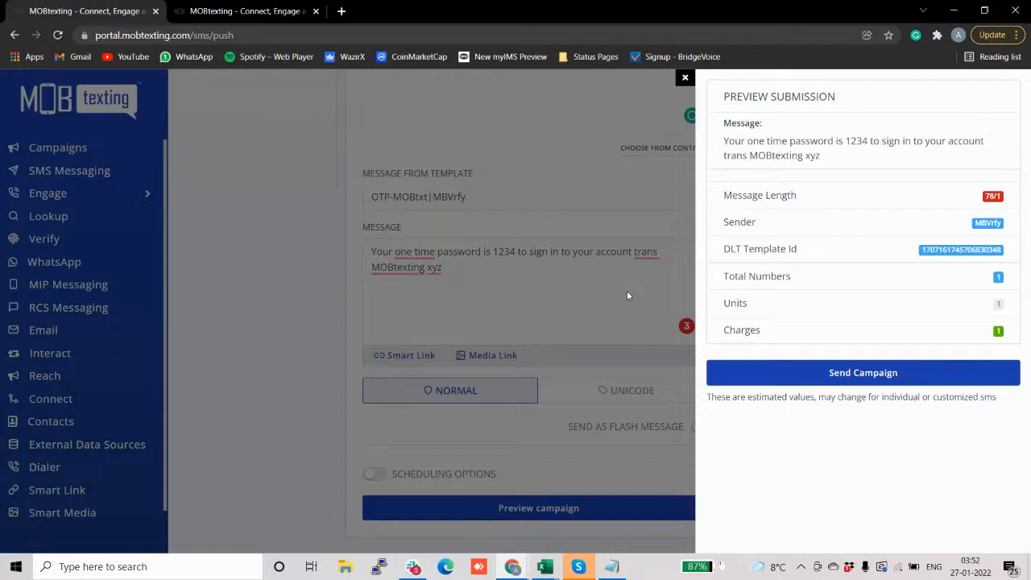
pyautogui.doubleClick(749, 197)
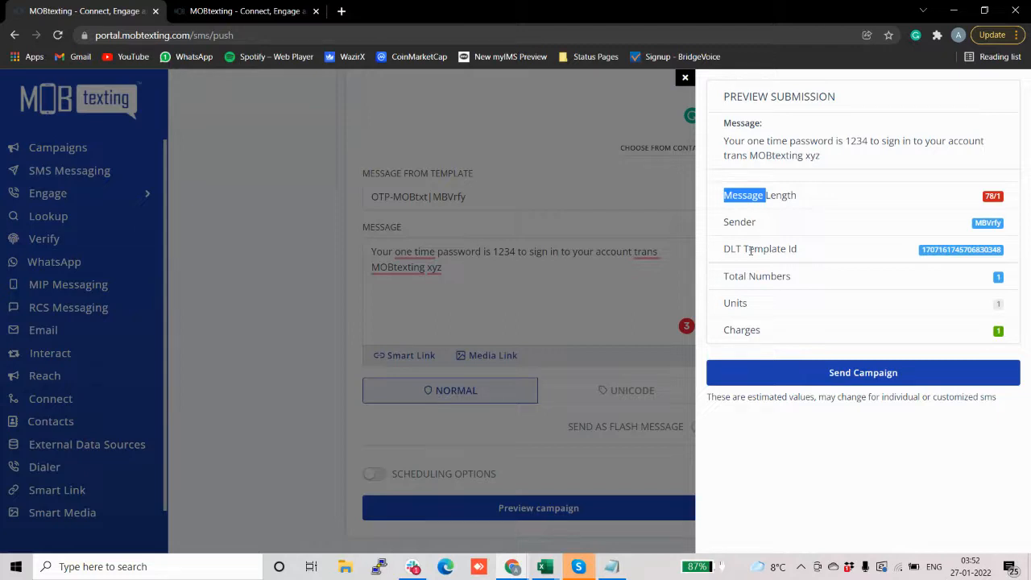
pyautogui.click(774, 370)
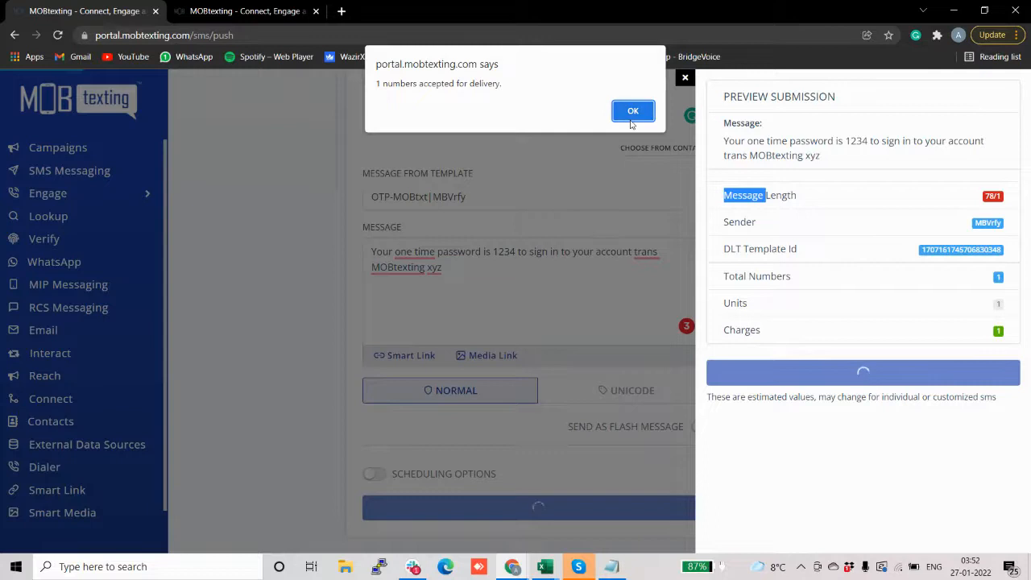
pyautogui.click(632, 112)
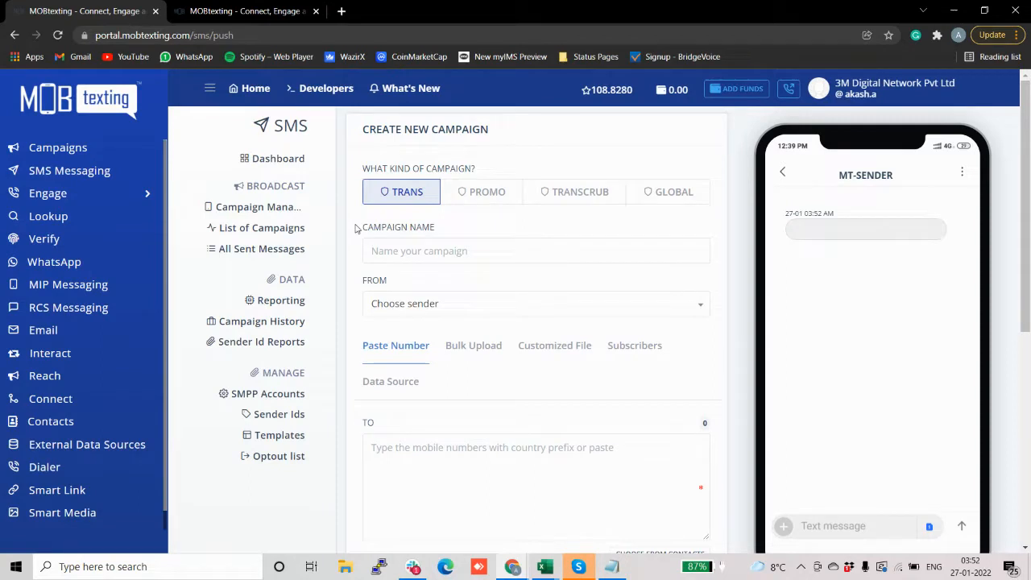
# Step: Show all sent messages and preview the text of the latest DELIVRD message from MBVrfy
pyautogui.click(283, 255)
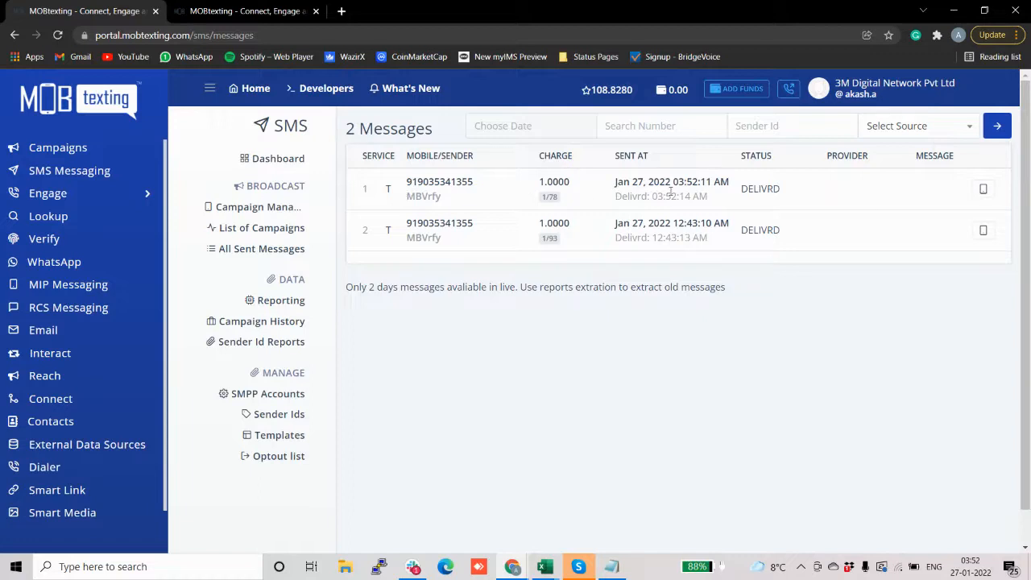
pyautogui.click(983, 195)
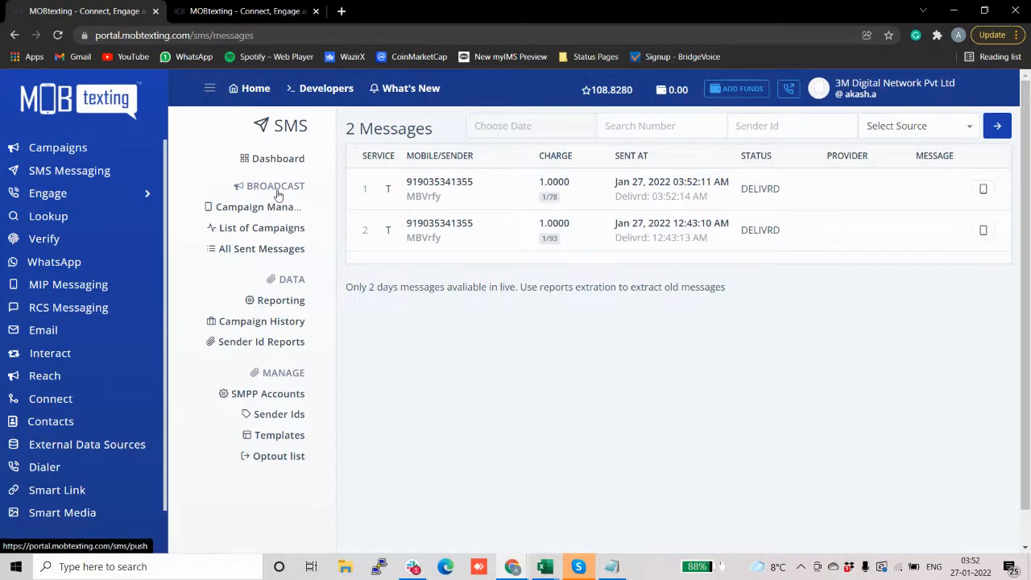
# Step: Check the campaign list and sent messages, then open SMS Reports listing two 'test' reports
pyautogui.click(255, 229)
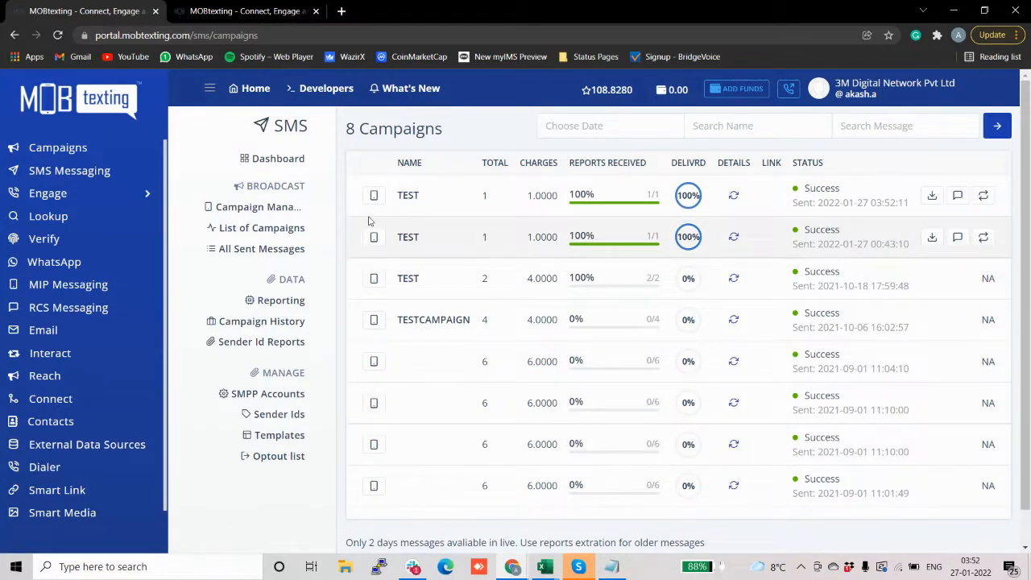
pyautogui.click(240, 258)
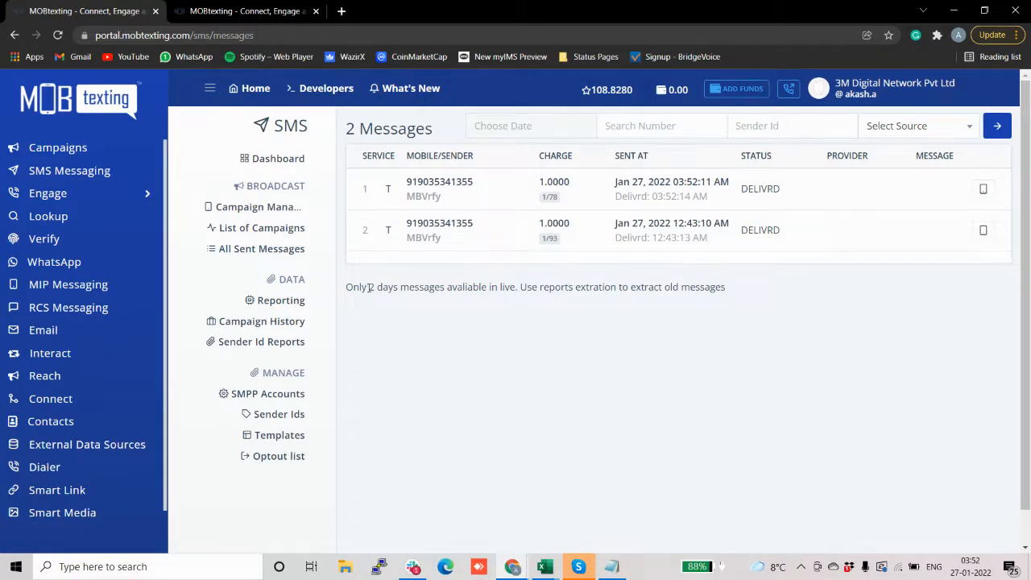
pyautogui.moveTo(345, 288); pyautogui.dragTo(399, 287)
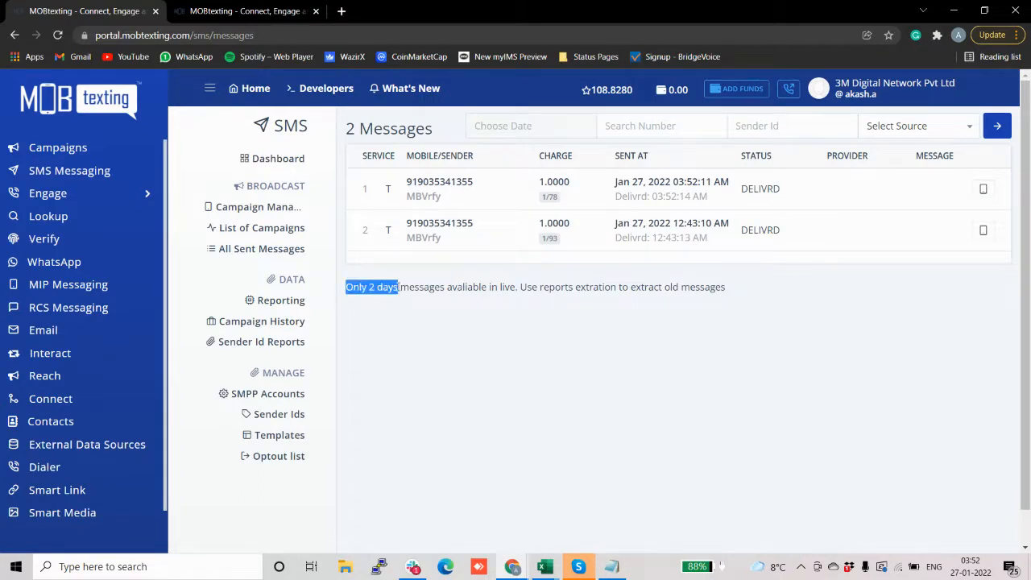
pyautogui.click(431, 266)
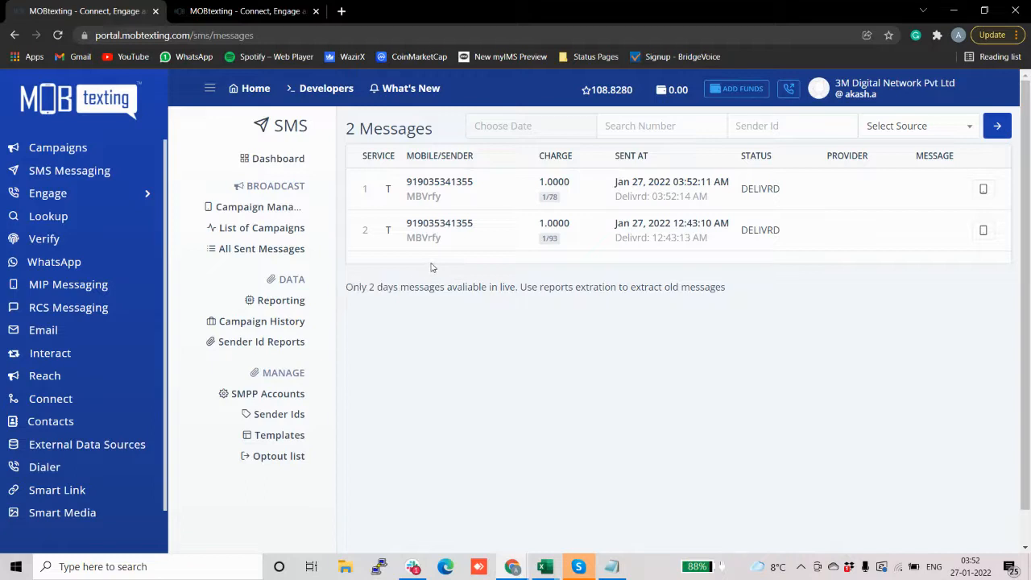
pyautogui.scroll(-1, 219, 222)
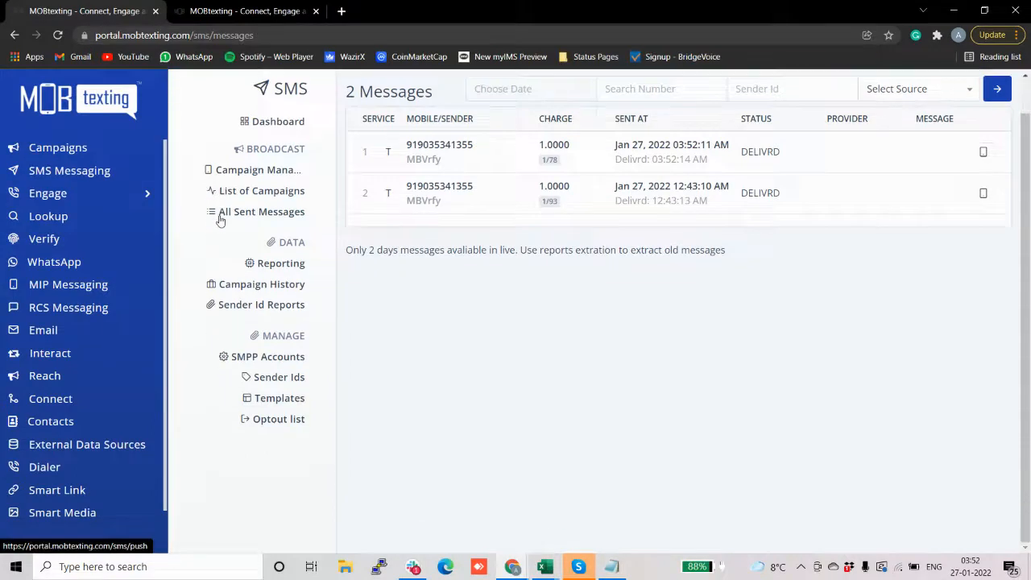
pyautogui.click(274, 264)
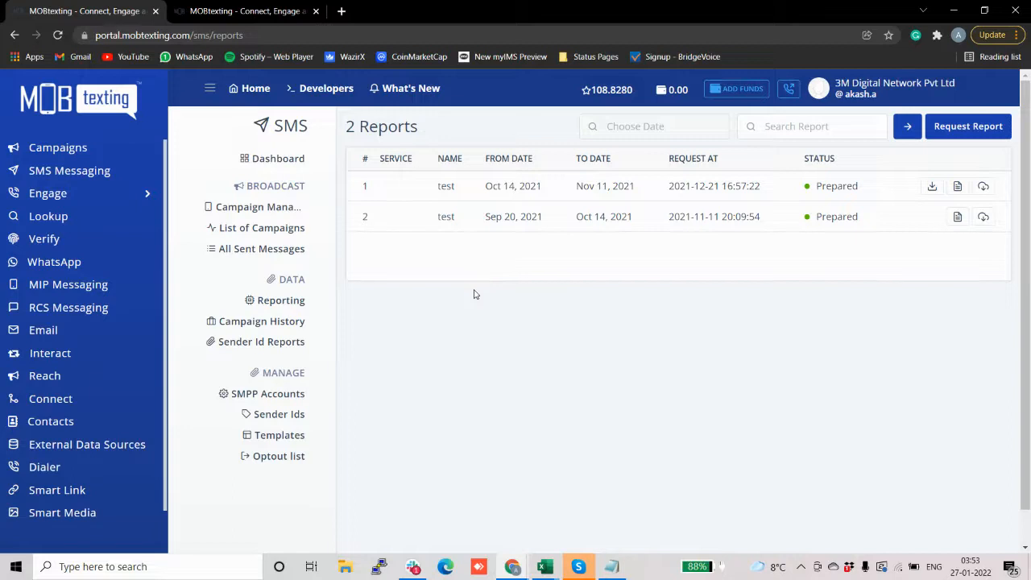
# Step: Start a new report request covering All Services, named 'test'
pyautogui.click(984, 133)
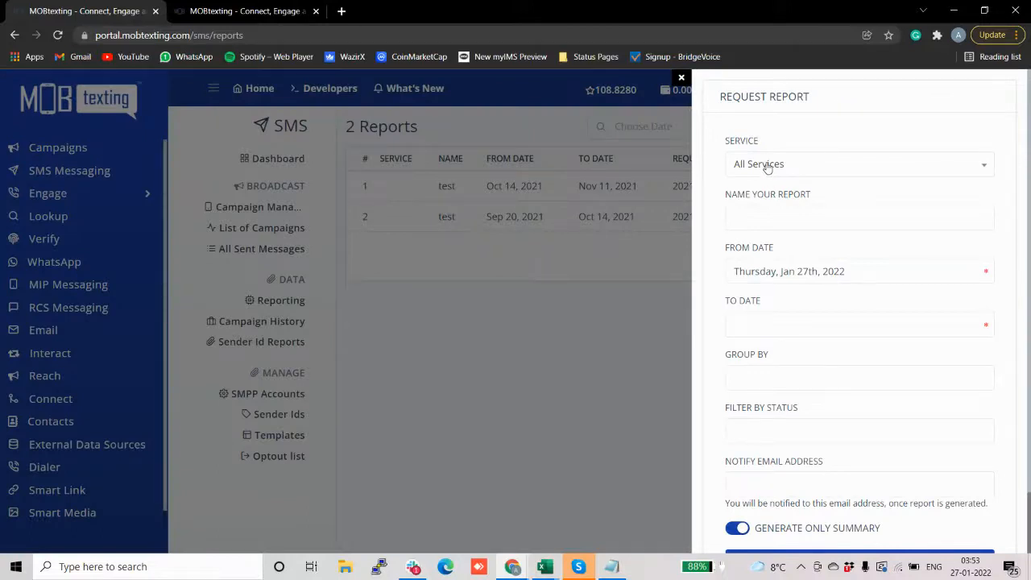
pyautogui.click(768, 166)
pyautogui.click(791, 132)
pyautogui.click(753, 213)
pyautogui.write('test')
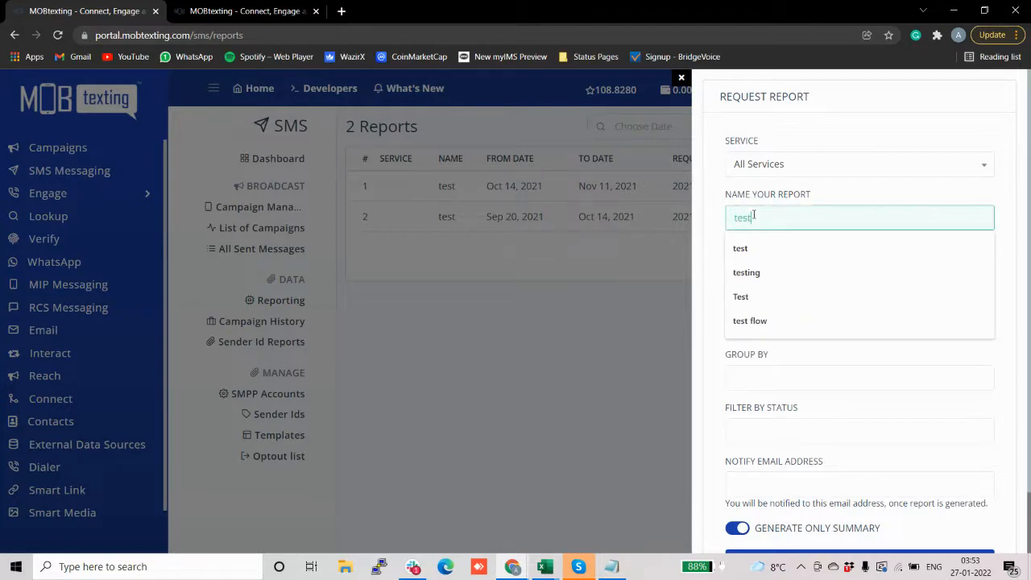
pyautogui.click(746, 247)
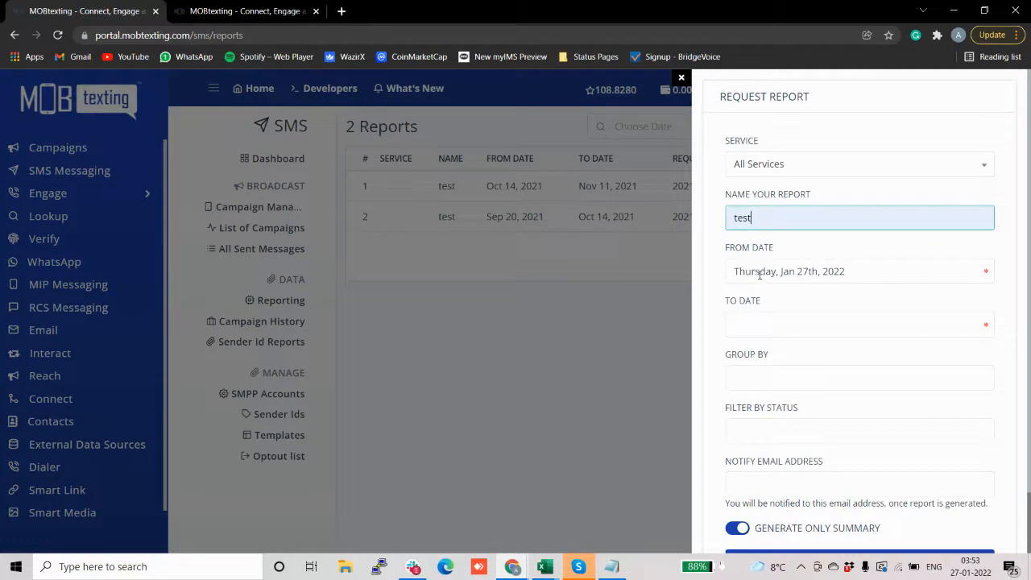
# Step: Set the report period from January 5 to January 6, 2022
pyautogui.click(758, 274)
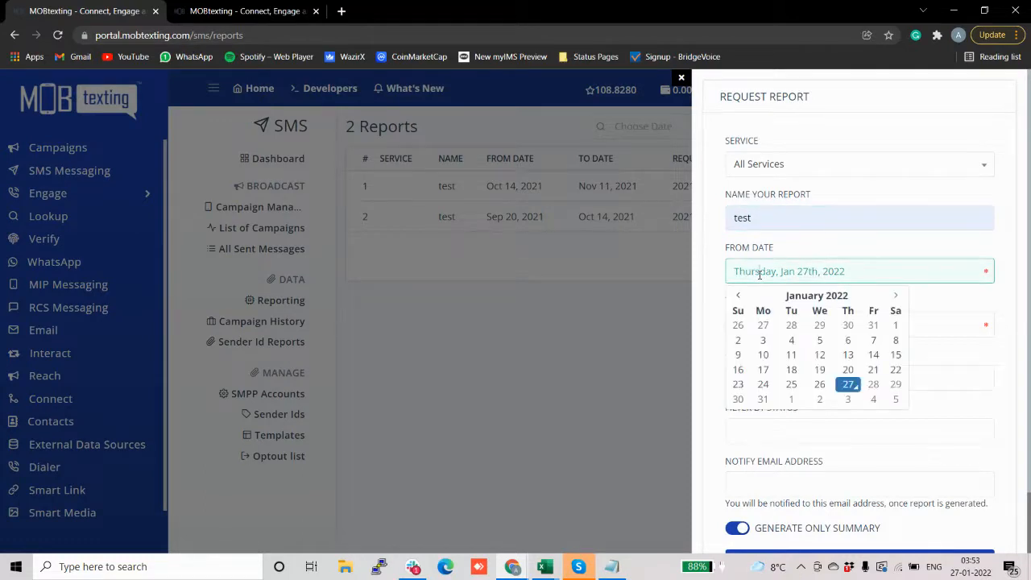
pyautogui.click(719, 284)
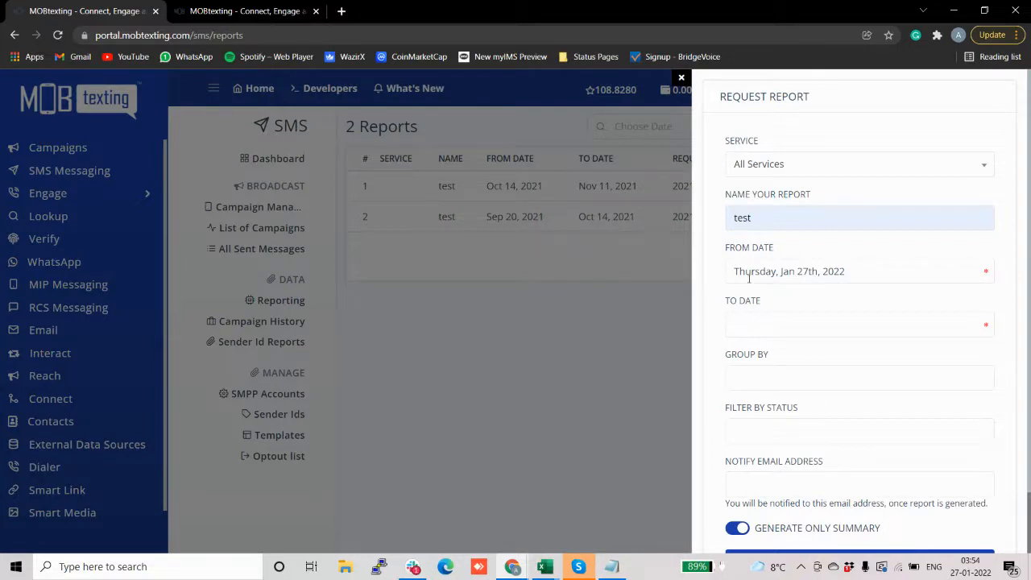
pyautogui.click(760, 325)
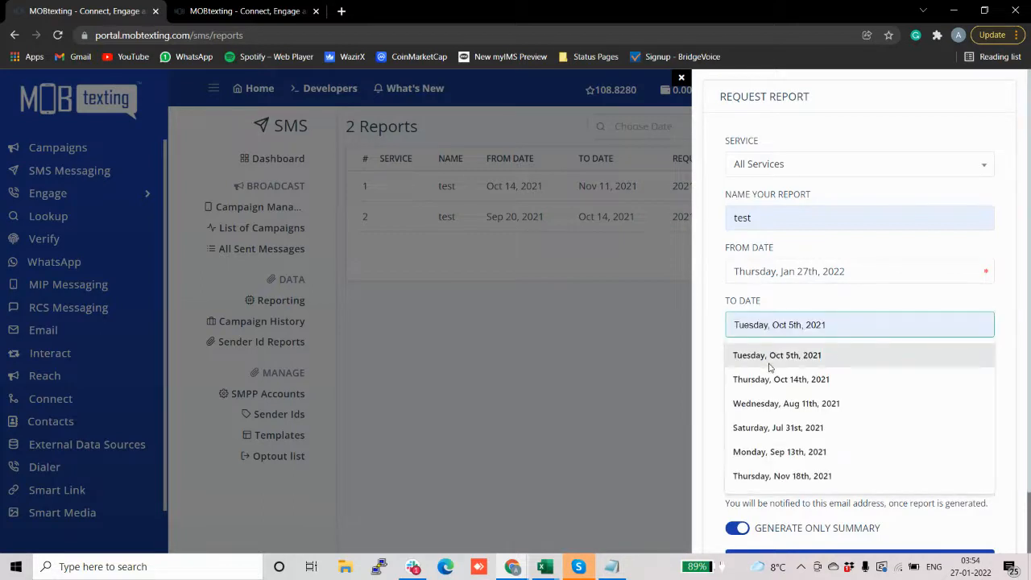
pyautogui.click(779, 429)
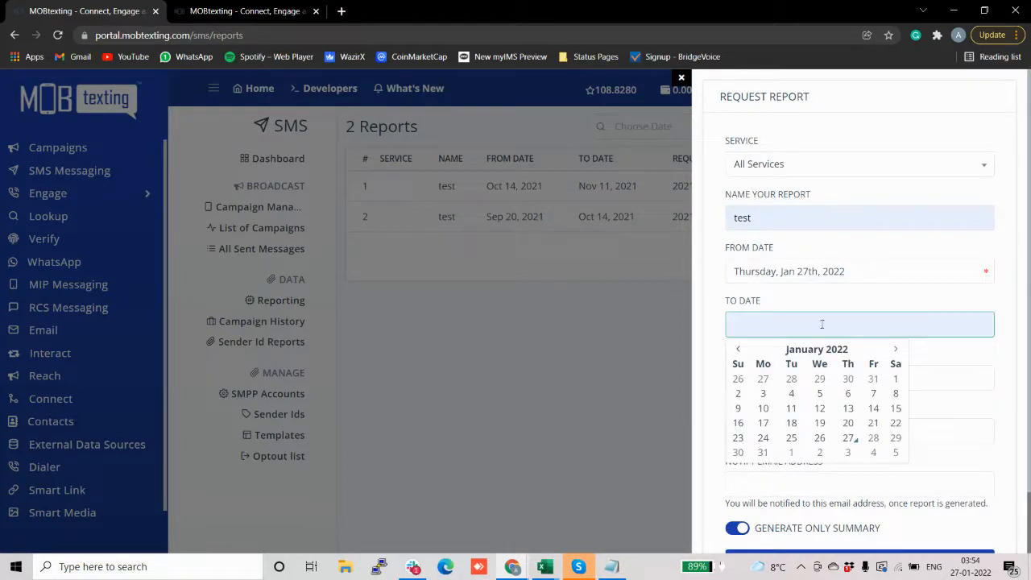
pyautogui.click(820, 394)
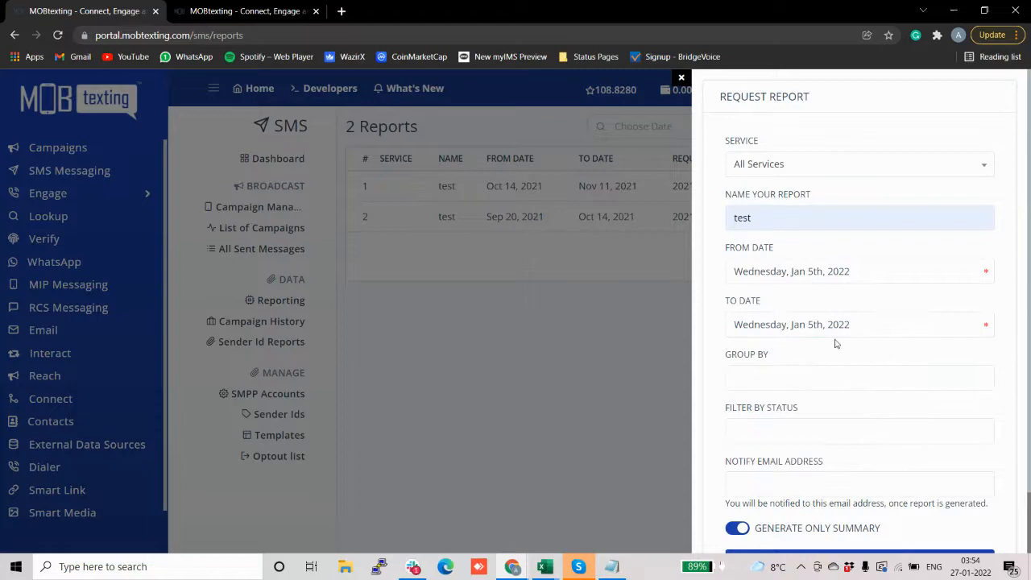
pyautogui.scroll(-2, 830, 298)
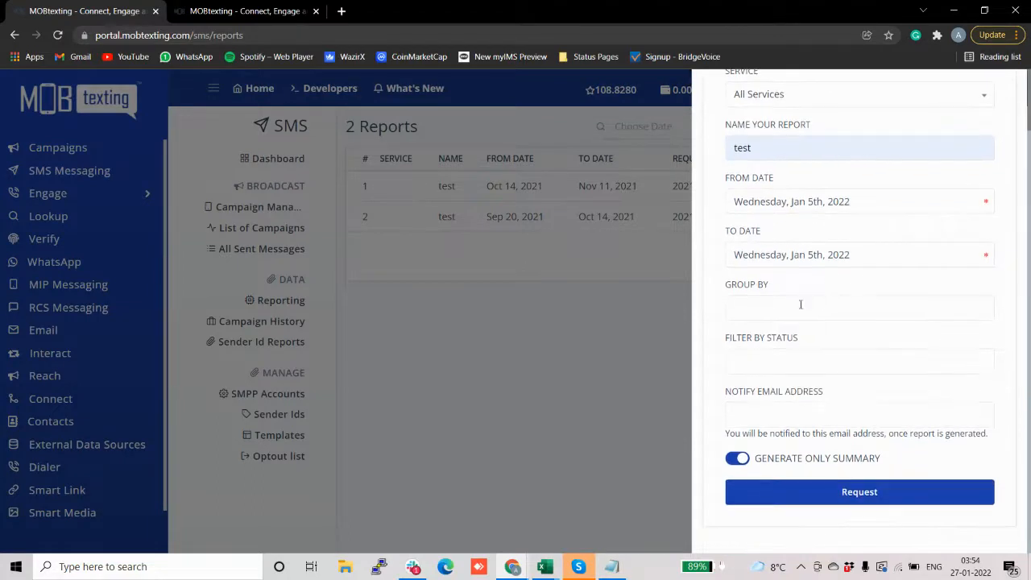
pyautogui.click(815, 256)
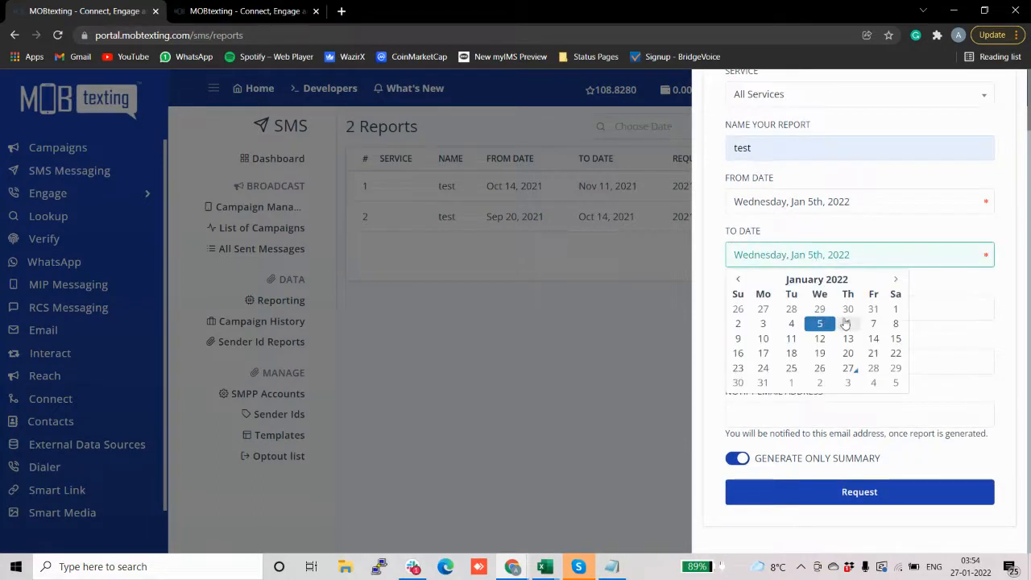
pyautogui.click(845, 324)
# Step: Review the grouping and delivery-status filter options, leaving both unselected
pyautogui.click(804, 297)
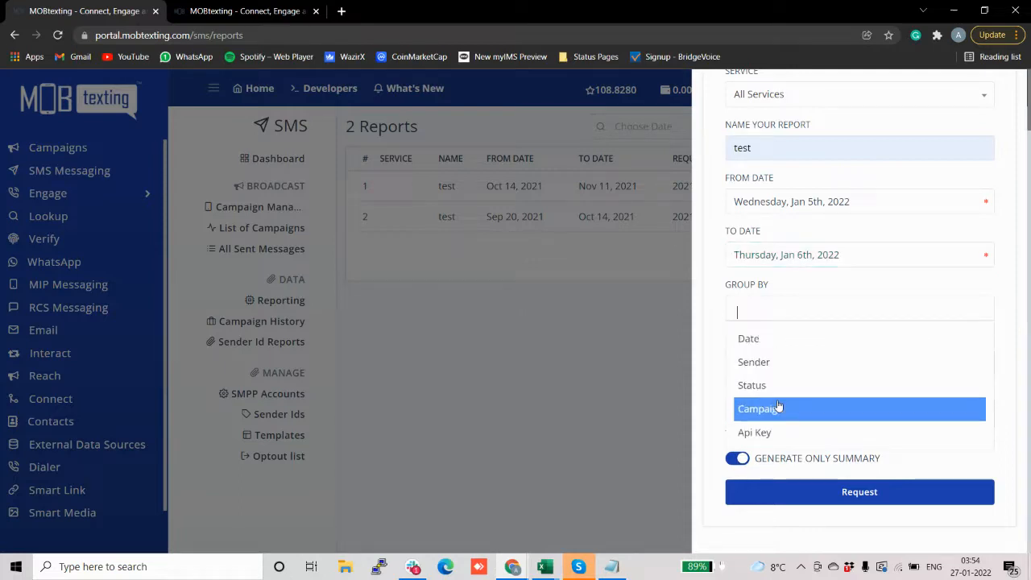
pyautogui.click(803, 283)
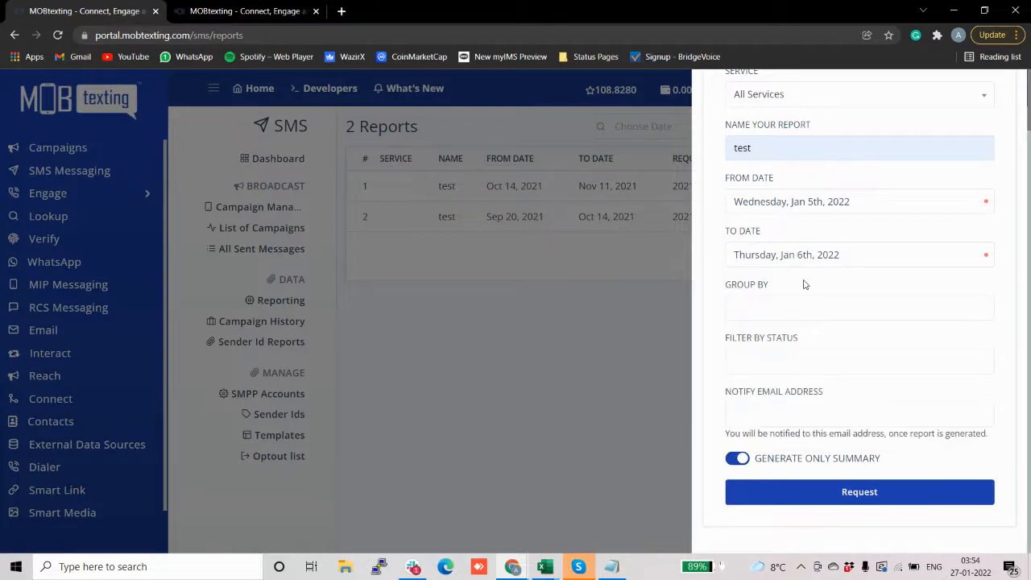
pyautogui.click(765, 361)
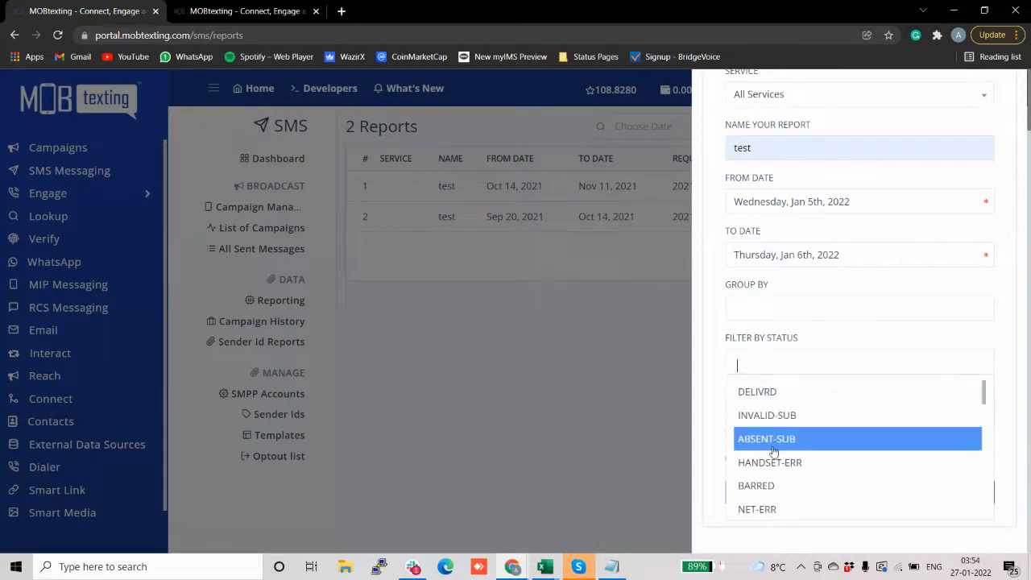
pyautogui.scroll(-1, 773, 451)
pyautogui.scroll(1, 773, 453)
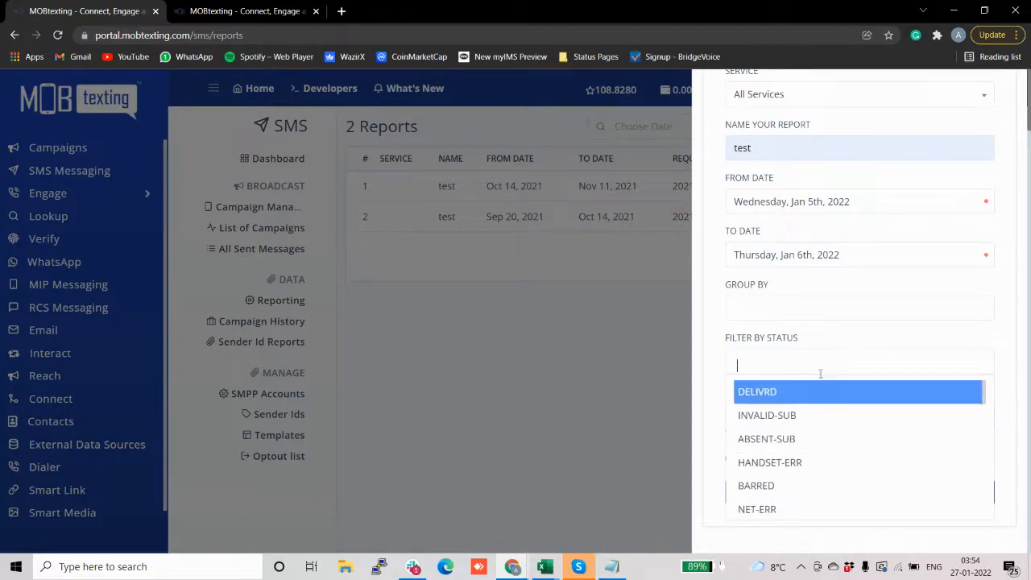
pyautogui.click(821, 343)
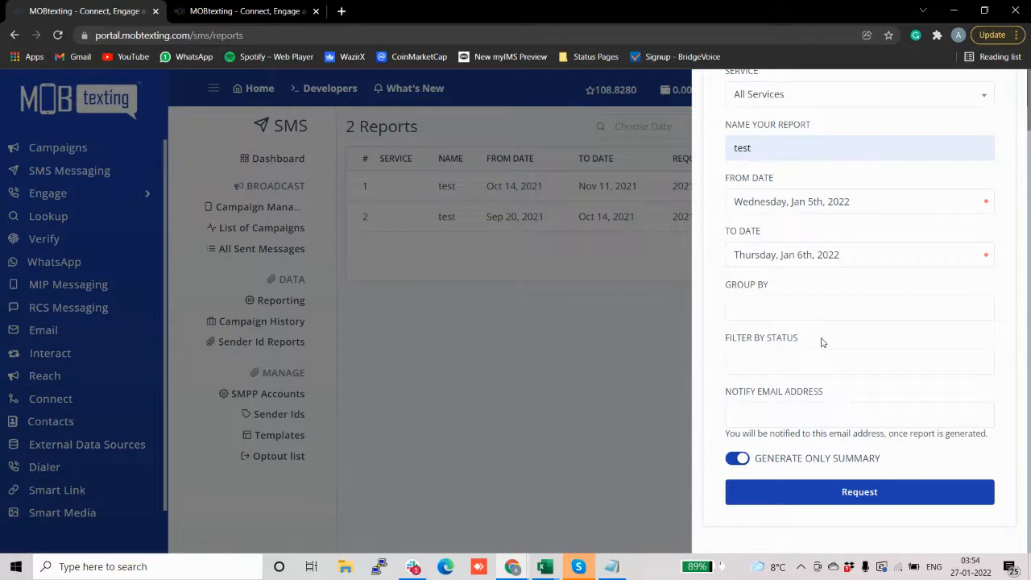
# Step: Set the notification email to the account's suggested email address
pyautogui.click(767, 417)
pyautogui.write('aka')
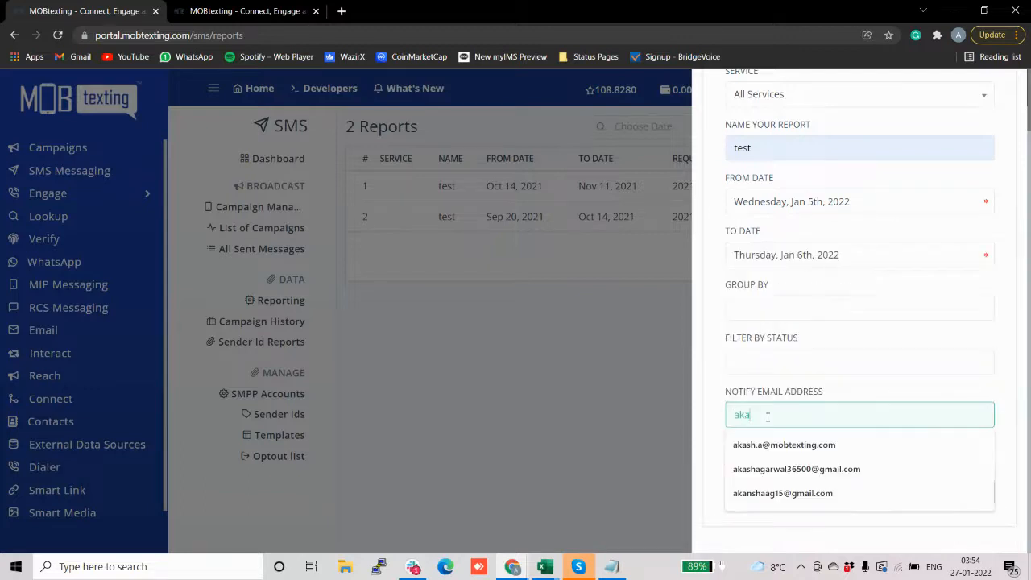
pyautogui.write('sh')
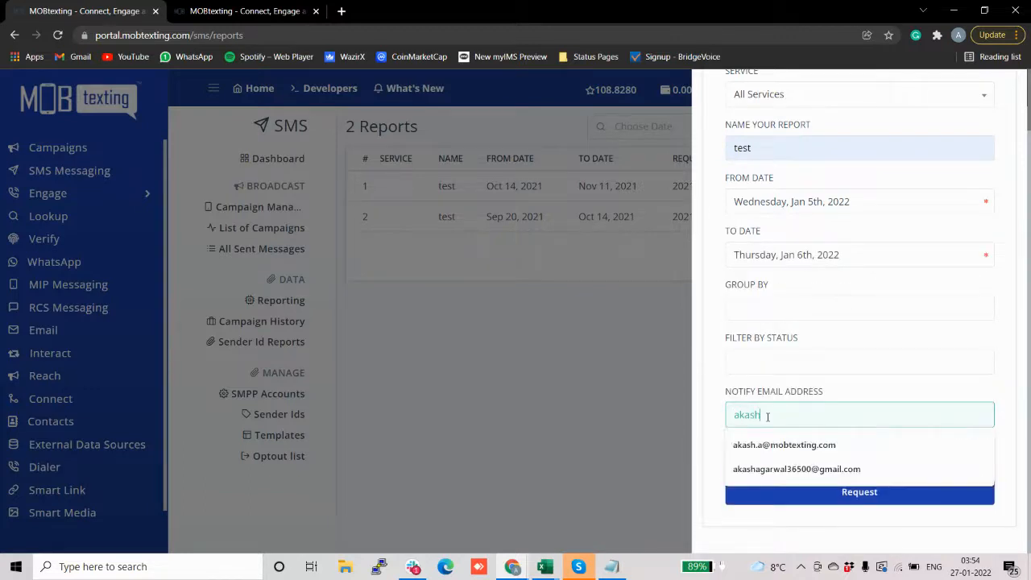
pyautogui.write('.a')
pyautogui.click(778, 447)
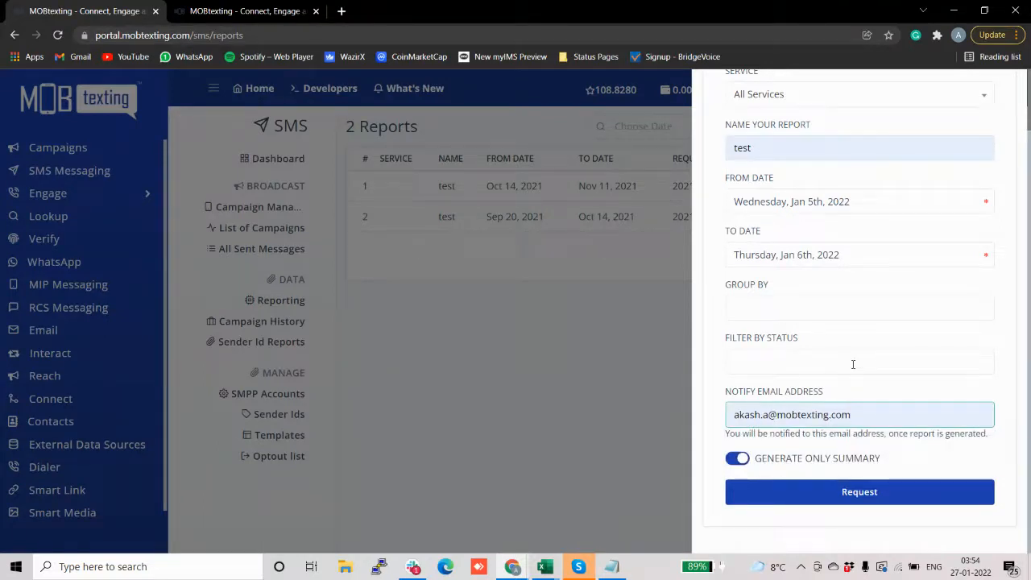
# Step: Turn off Generate Only Summary and Exclude Message Data, leaving columns unchanged
pyautogui.click(737, 459)
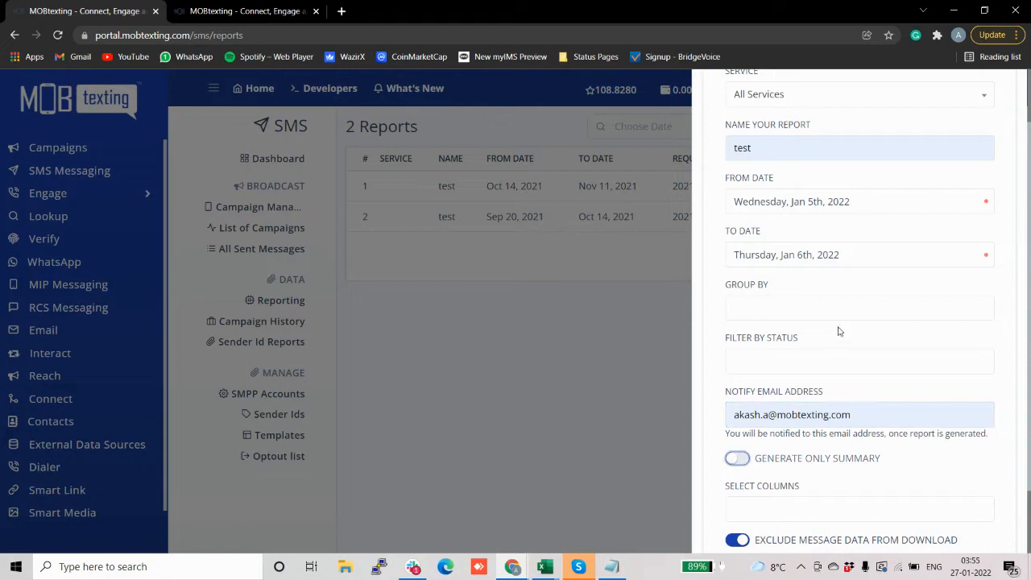
pyautogui.scroll(-1, 838, 331)
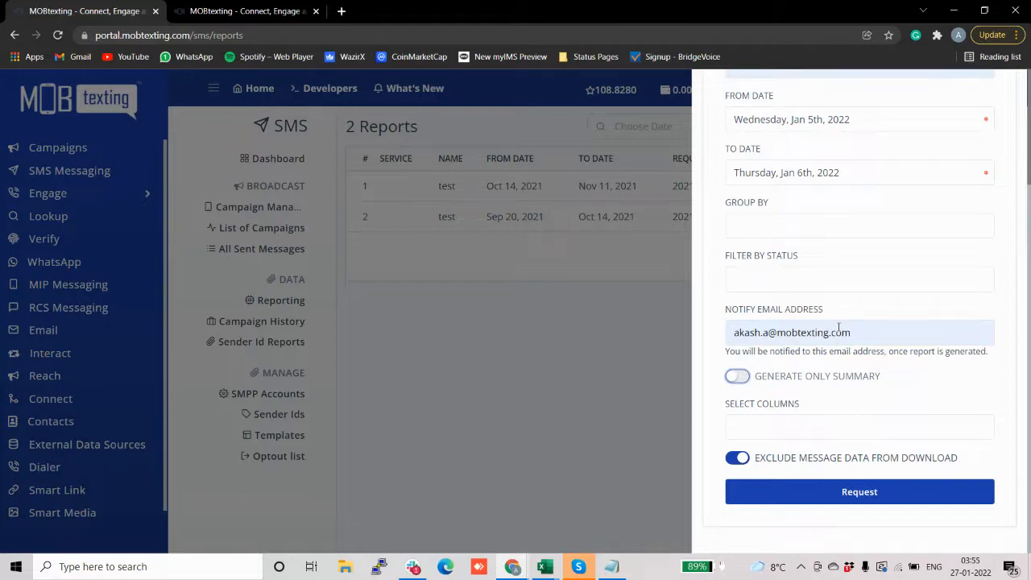
pyautogui.click(765, 425)
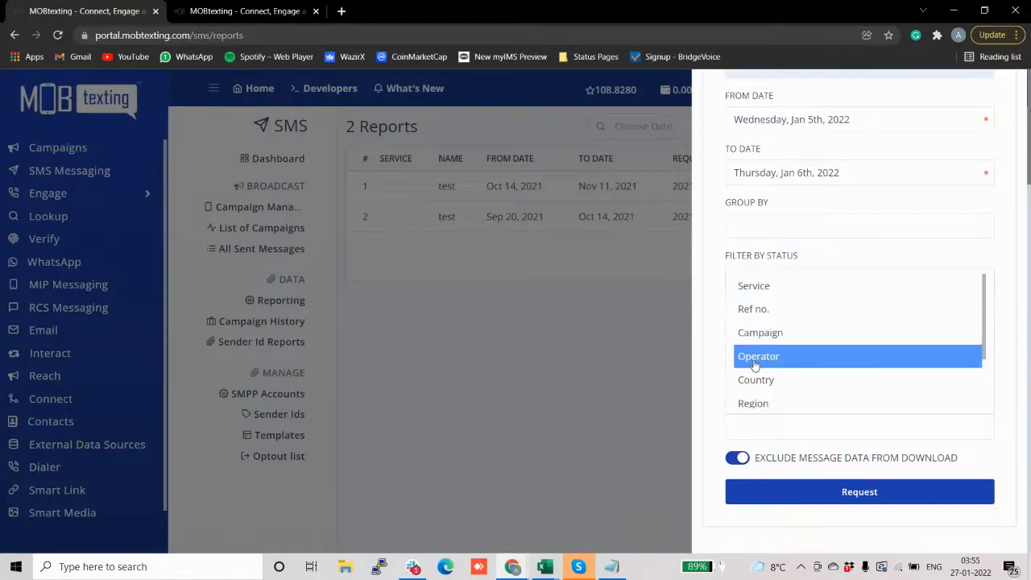
pyautogui.click(715, 342)
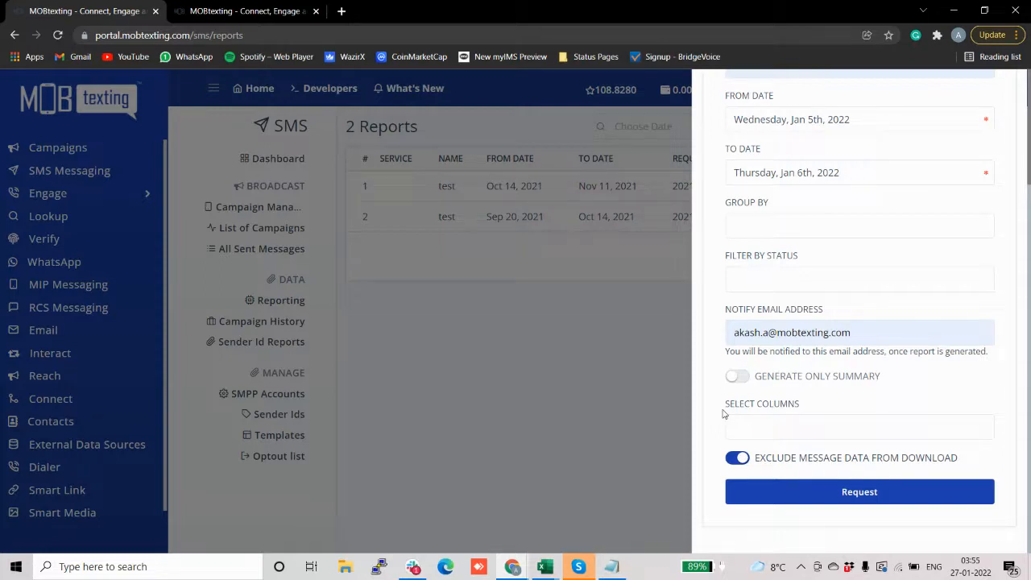
pyautogui.click(738, 458)
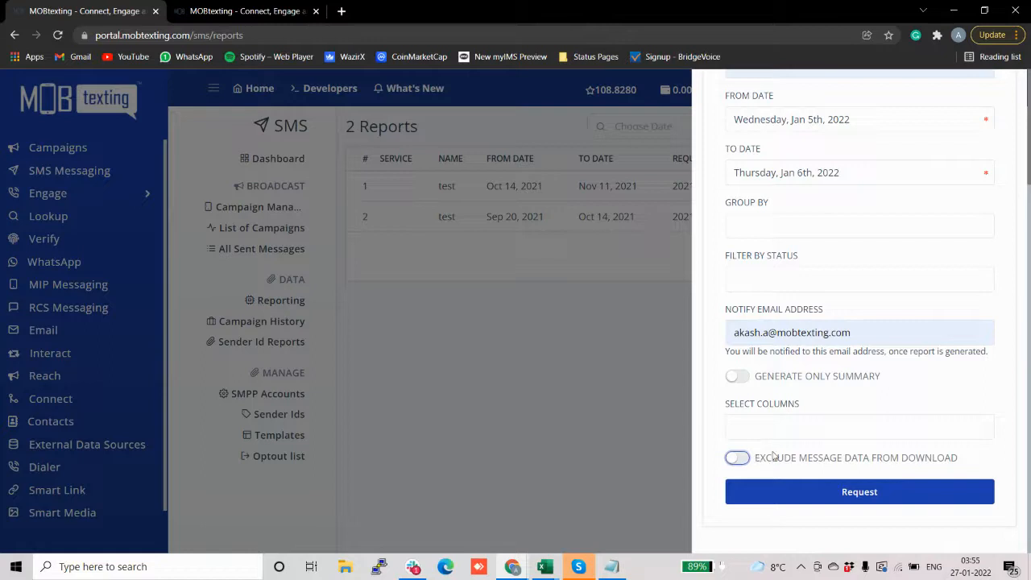
pyautogui.scroll(2, 775, 426)
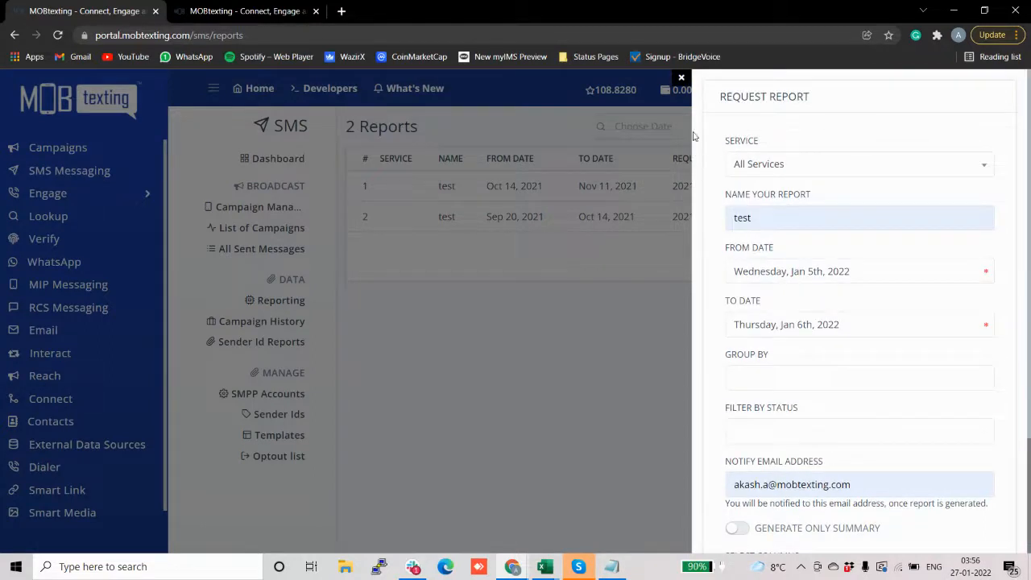
# Step: Close the report request form and open Campaign History's Sender Id Reports
pyautogui.click(680, 73)
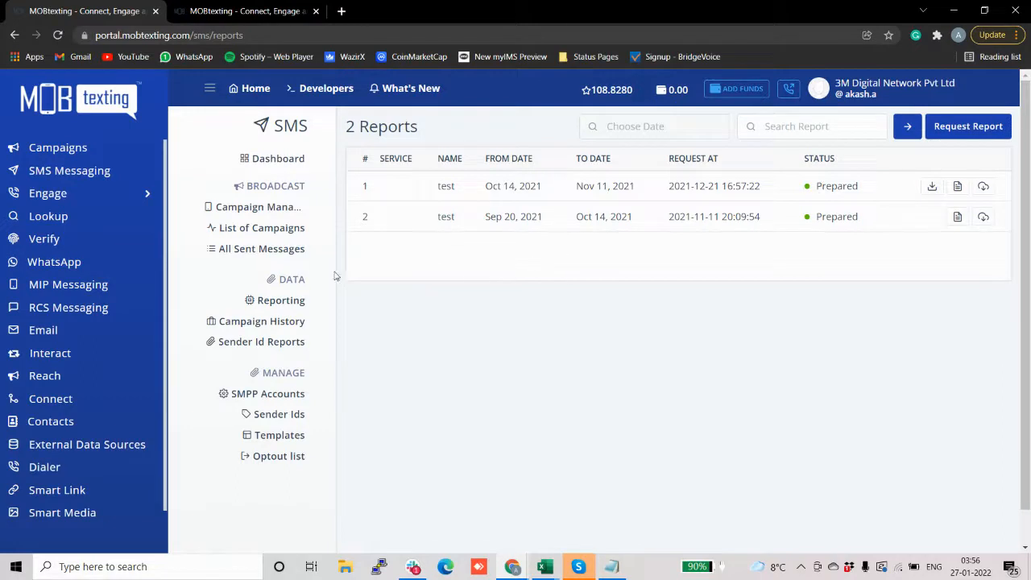
pyautogui.click(290, 321)
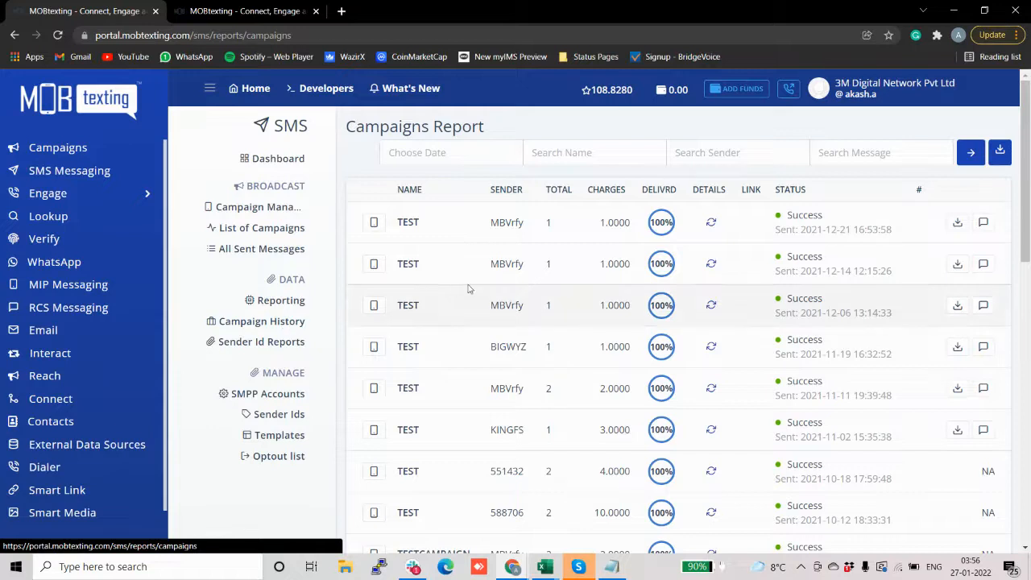
pyautogui.scroll(-3, 481, 282)
pyautogui.scroll(3, 481, 282)
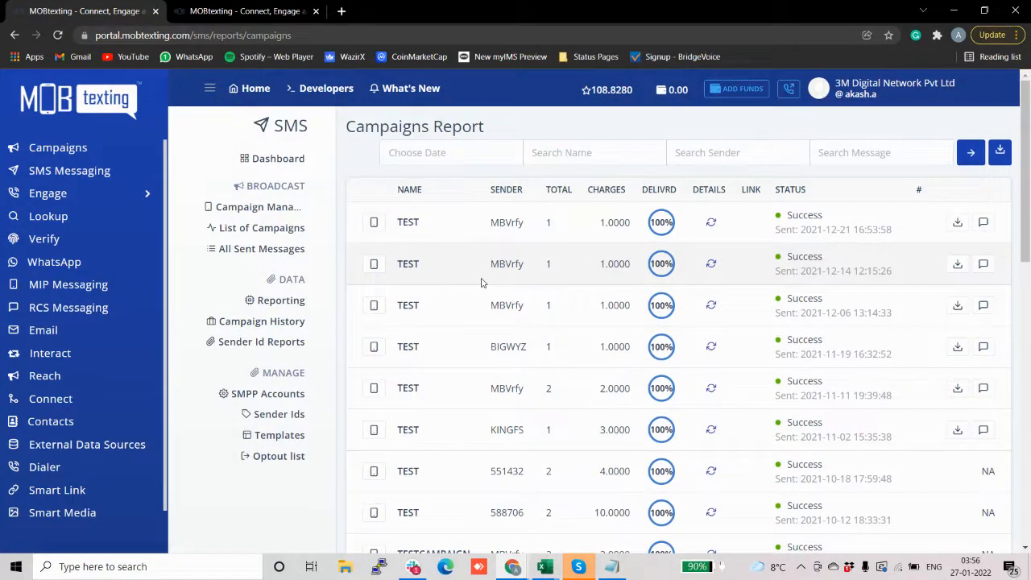
pyautogui.click(295, 344)
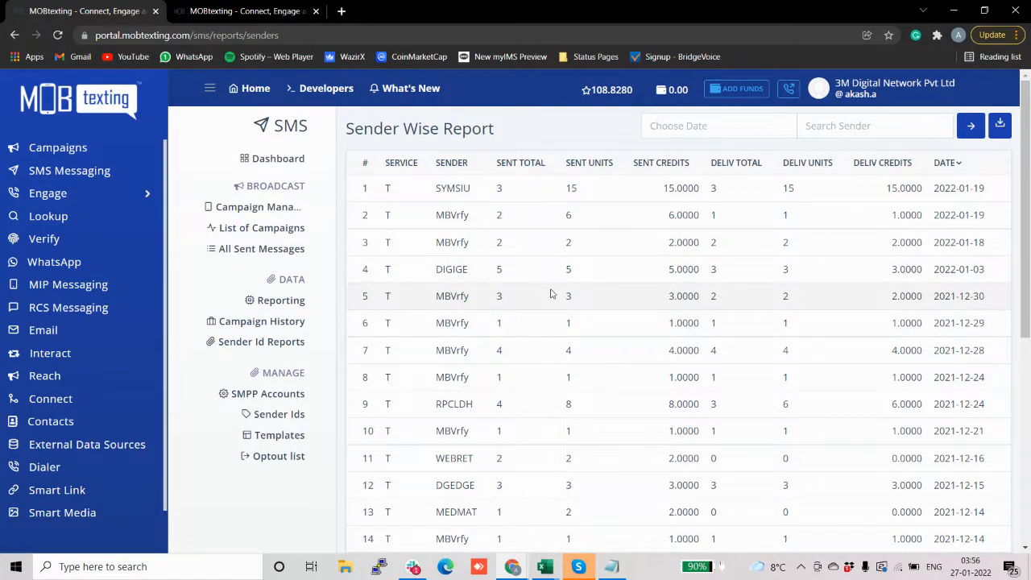
# Step: Scroll through the Sender Wise Report, then view SMPP Accounts, which lists 0 accounts
pyautogui.scroll(-3, 551, 294)
pyautogui.scroll(2, 551, 294)
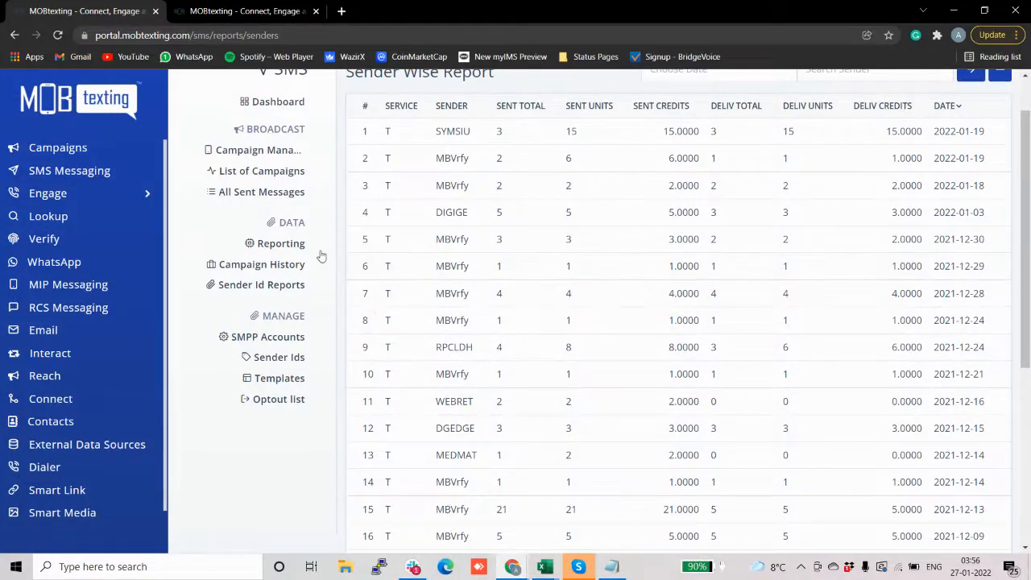
pyautogui.scroll(-1, 320, 255)
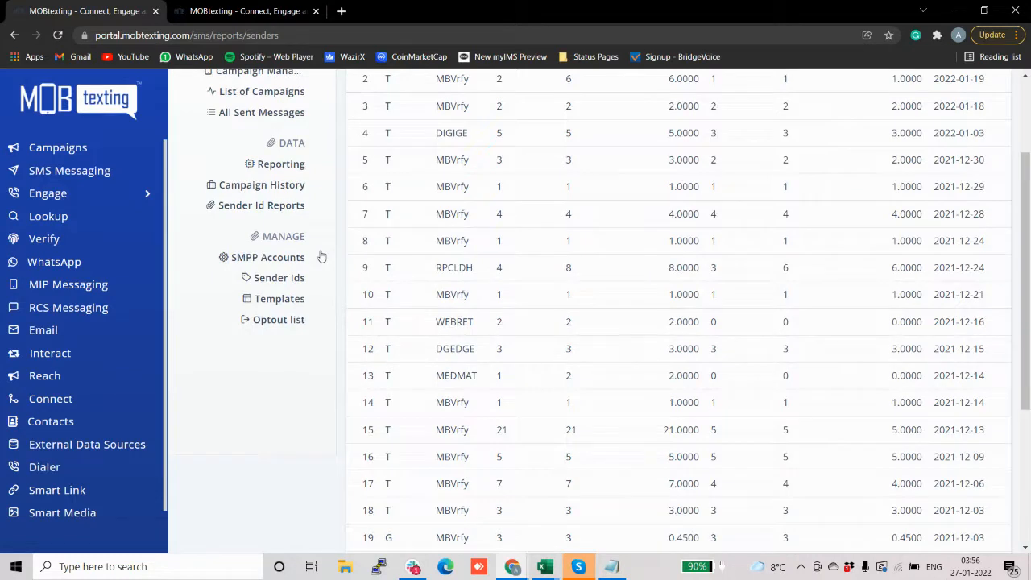
pyautogui.click(295, 258)
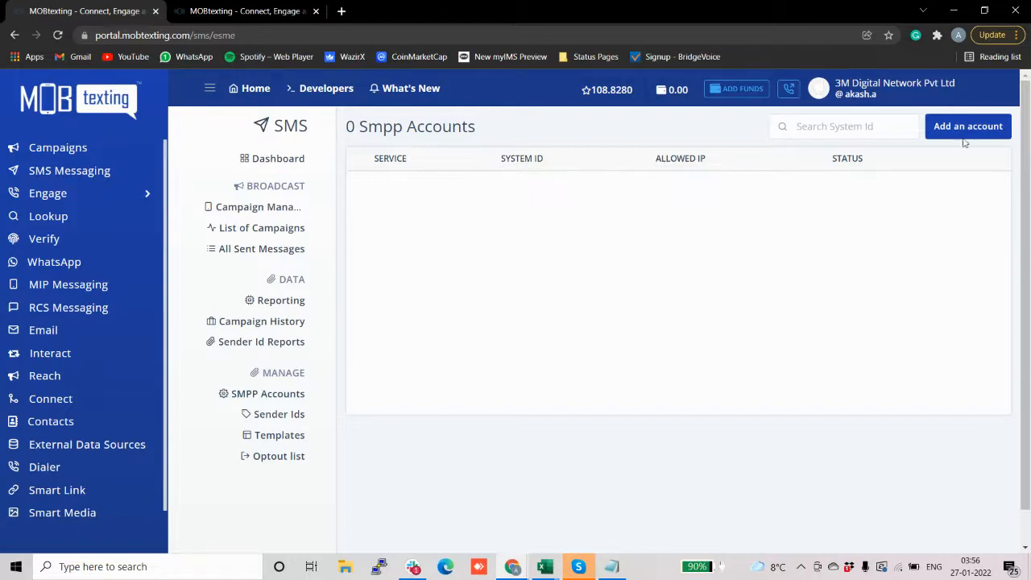
pyautogui.click(989, 128)
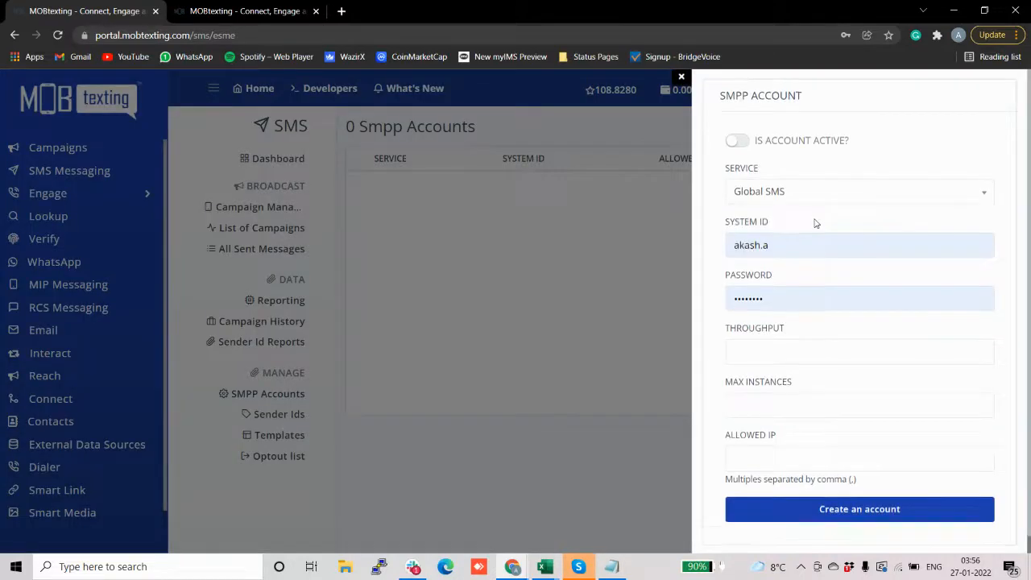
pyautogui.scroll(1, 815, 219)
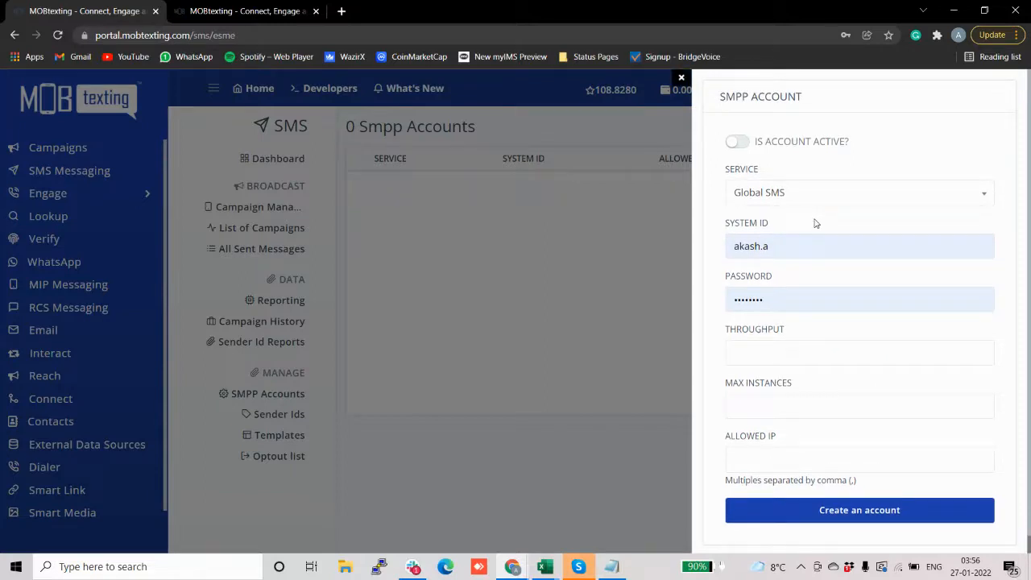
pyautogui.click(681, 78)
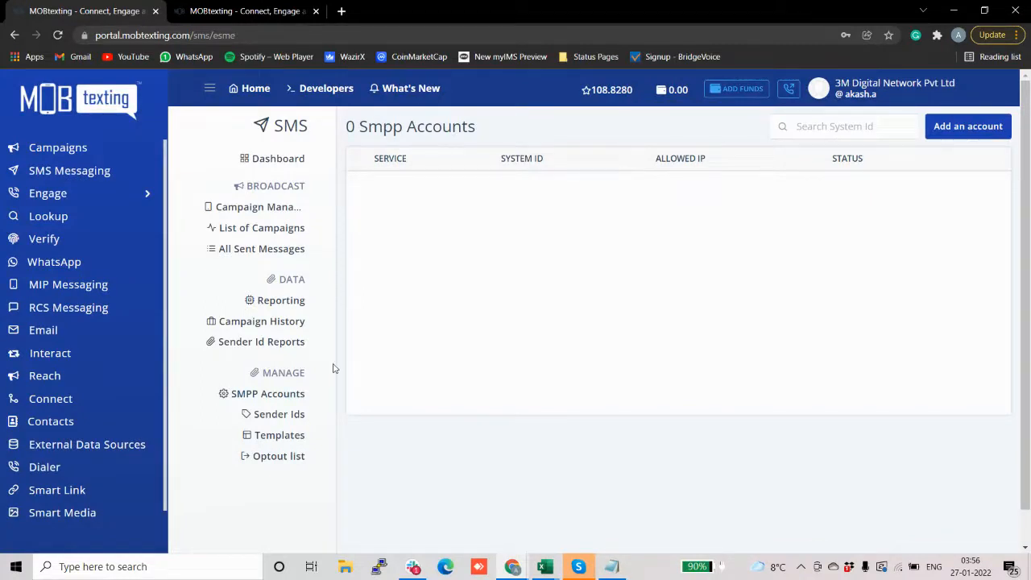
pyautogui.scroll(-1, 338, 357)
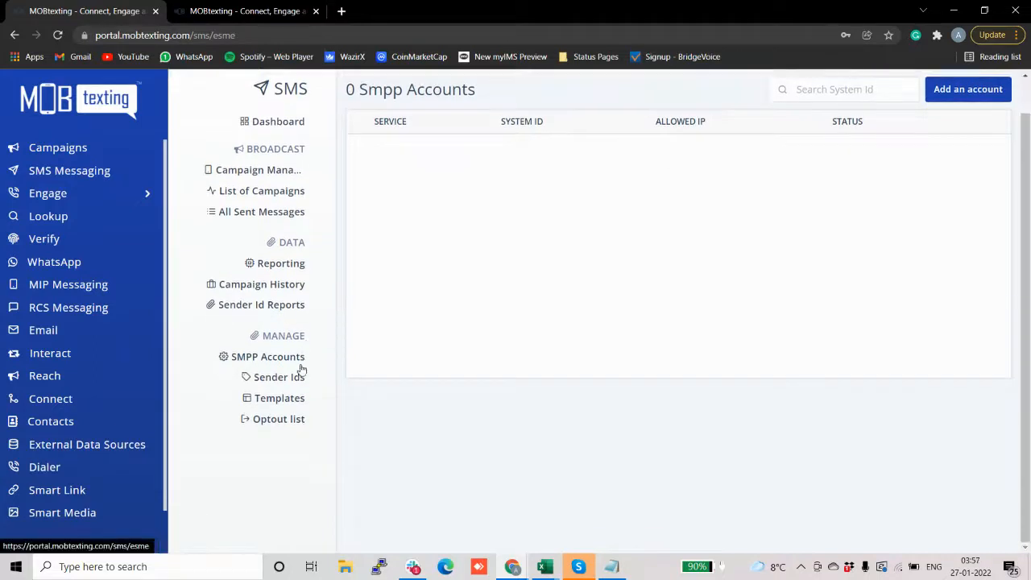
# Step: Open the empty Optout list and look at the Bulk Import form, then close it
pyautogui.click(291, 419)
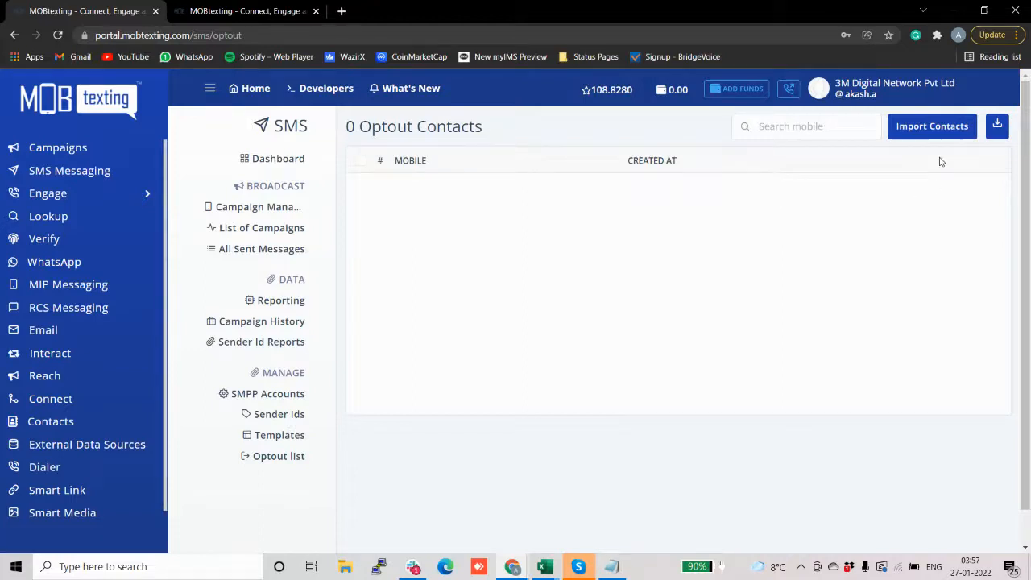
pyautogui.click(926, 135)
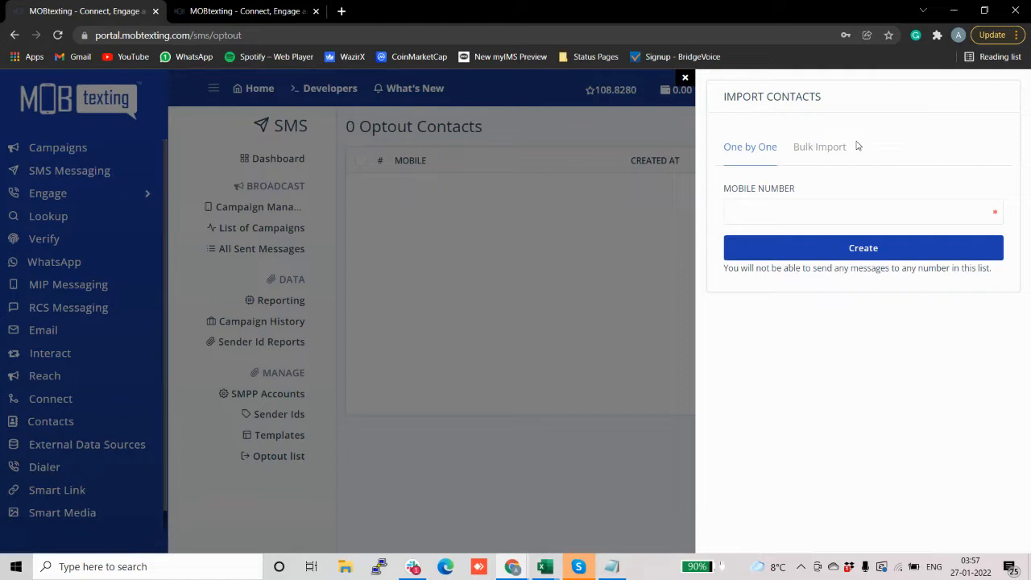
pyautogui.click(808, 149)
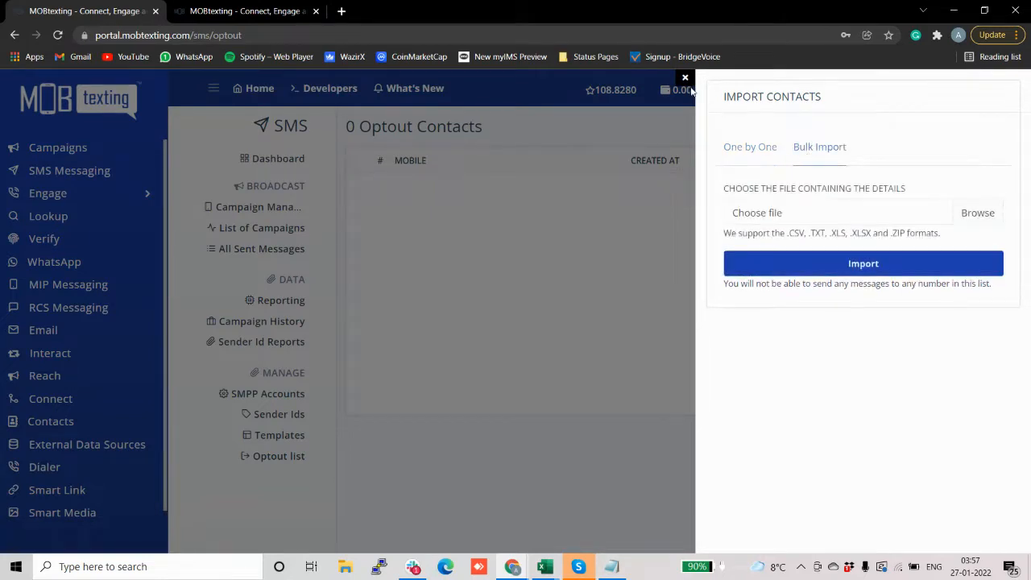
pyautogui.click(684, 79)
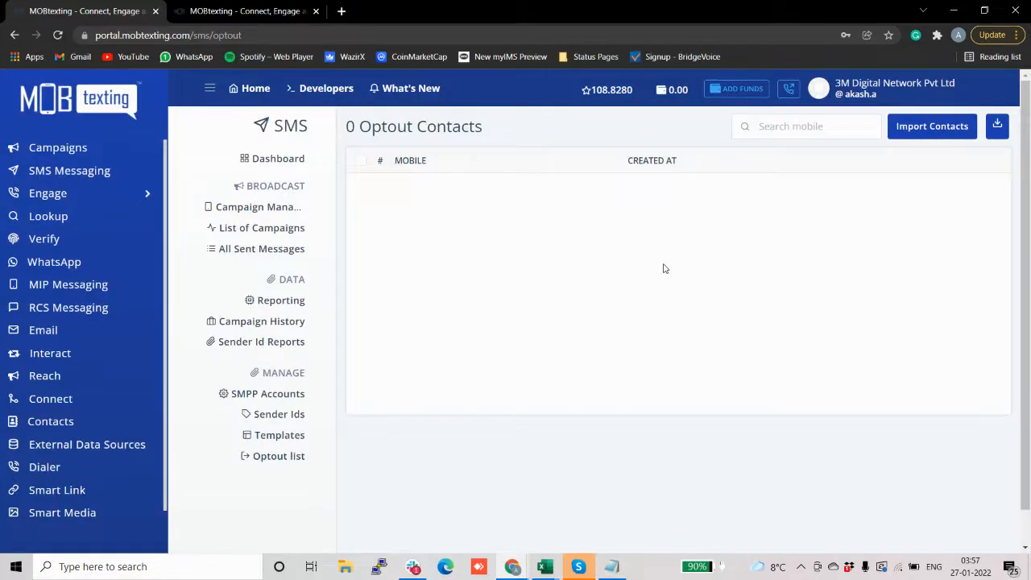